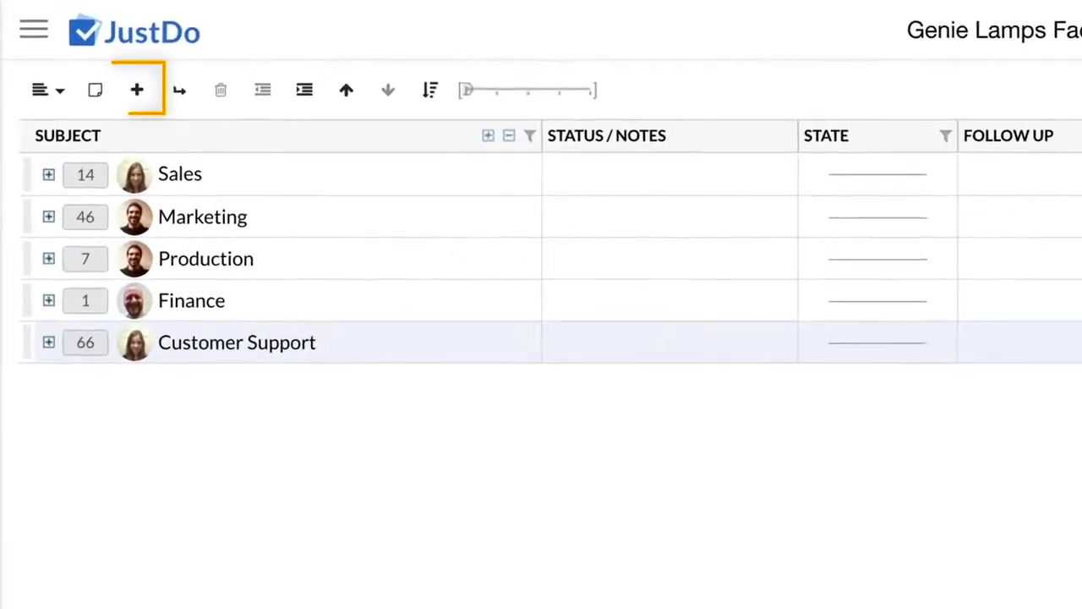
Step: Add a new top-level task named "Design" below Customer Support
{"action": "left_click", "coordinate": [145, 108]}
{"action": "type", "text": "Design"}
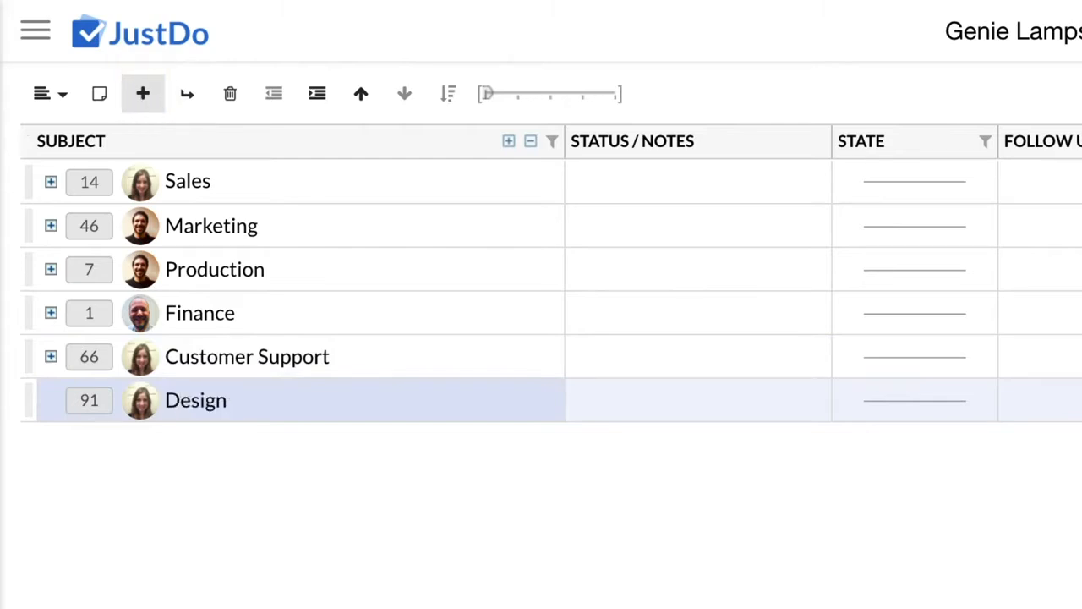
{"action": "key", "text": "Return"}
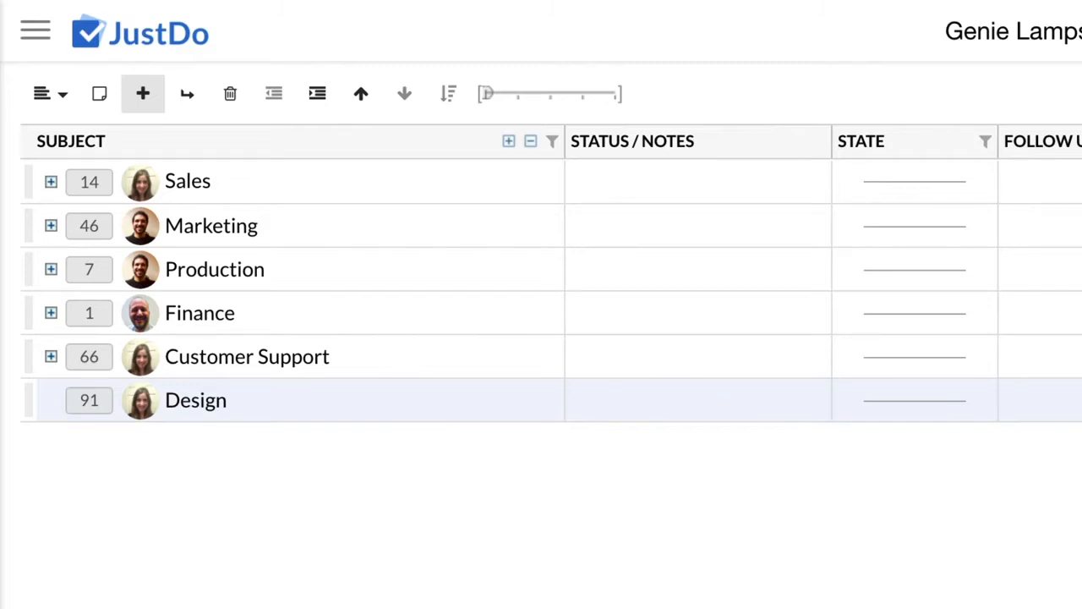
Step: Add a child task under Design with the subject "Wider spout for faster Genie release"
{"action": "left_click", "coordinate": [188, 94]}
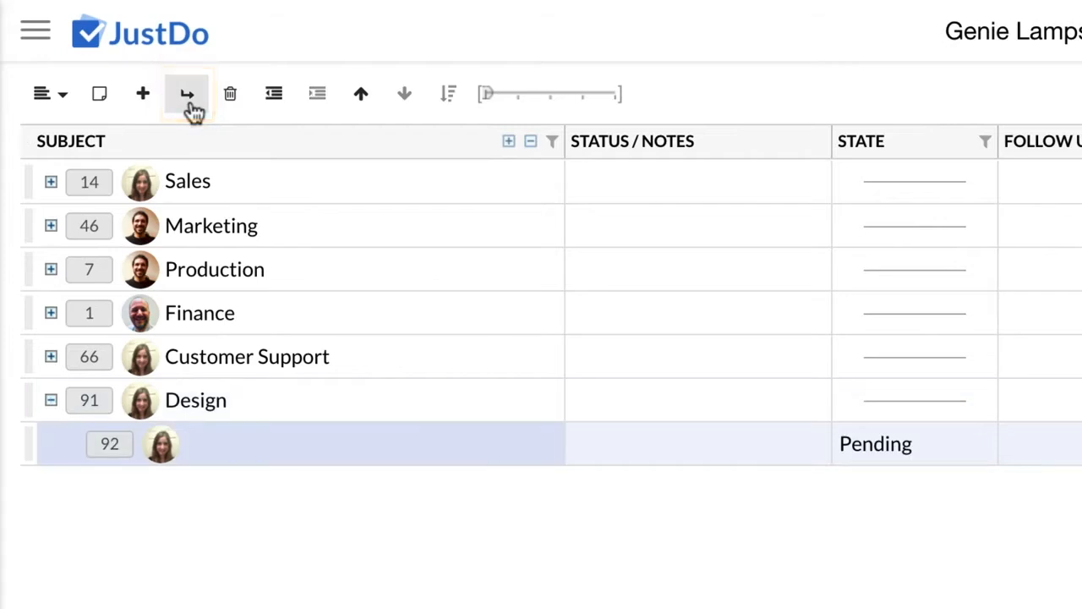
{"action": "type", "text": "Wider spout for faster Genie "}
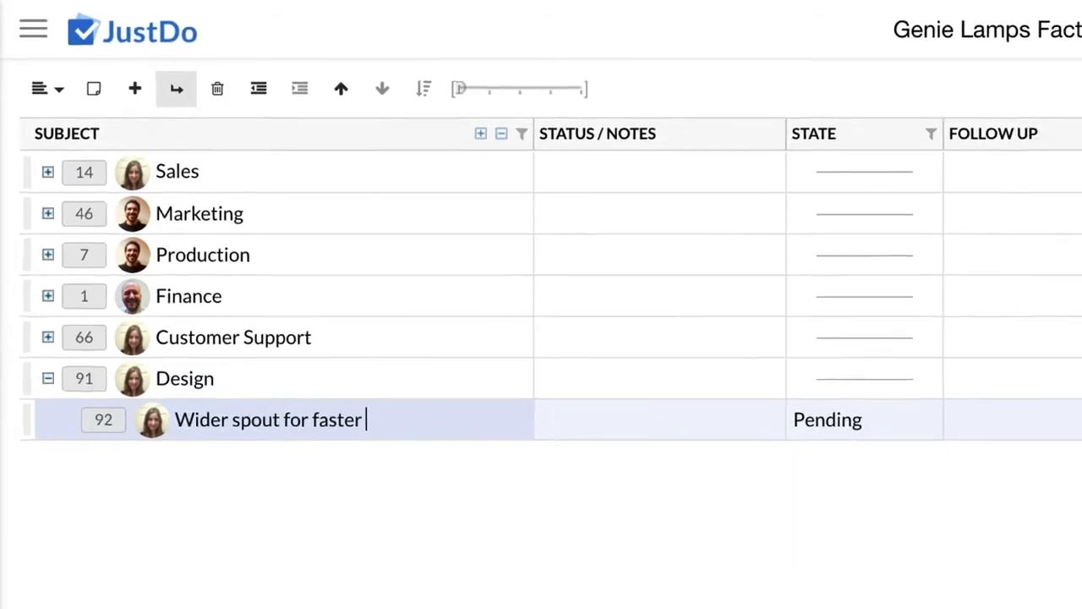
{"action": "type", "text": "release"}
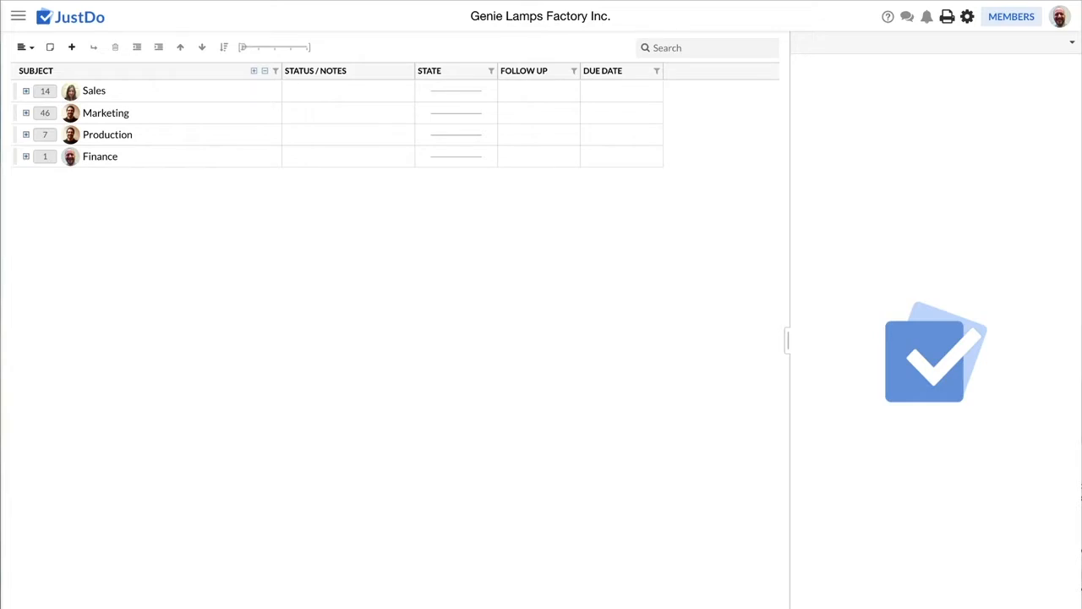
Step: Expand Sales and request an ownership transfer of the China task under Asia to a member found by first name
{"action": "left_click", "coordinate": [37, 143]}
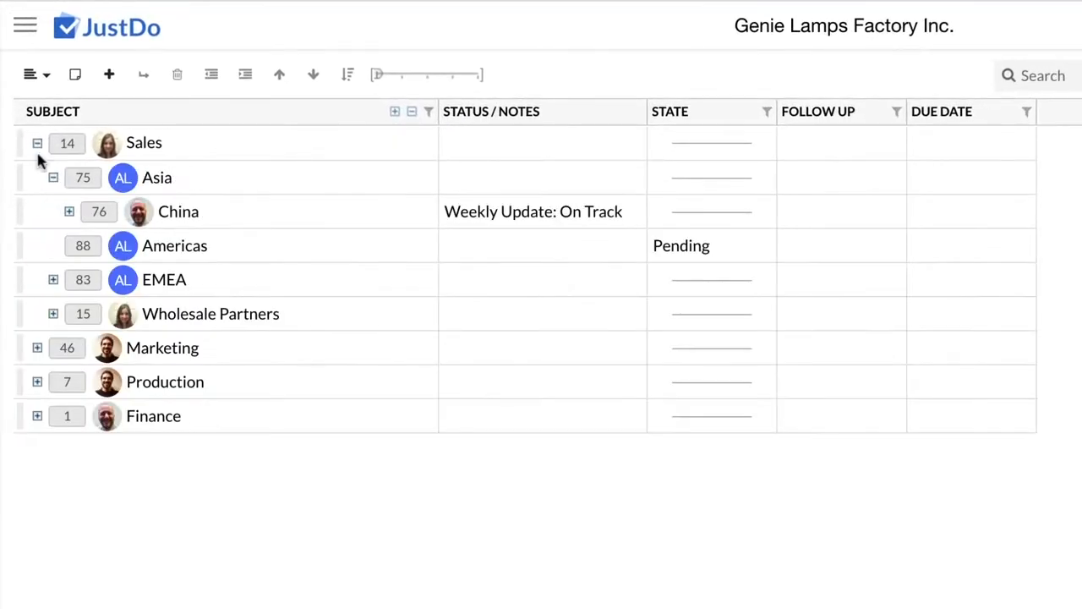
{"action": "left_click", "coordinate": [93, 211]}
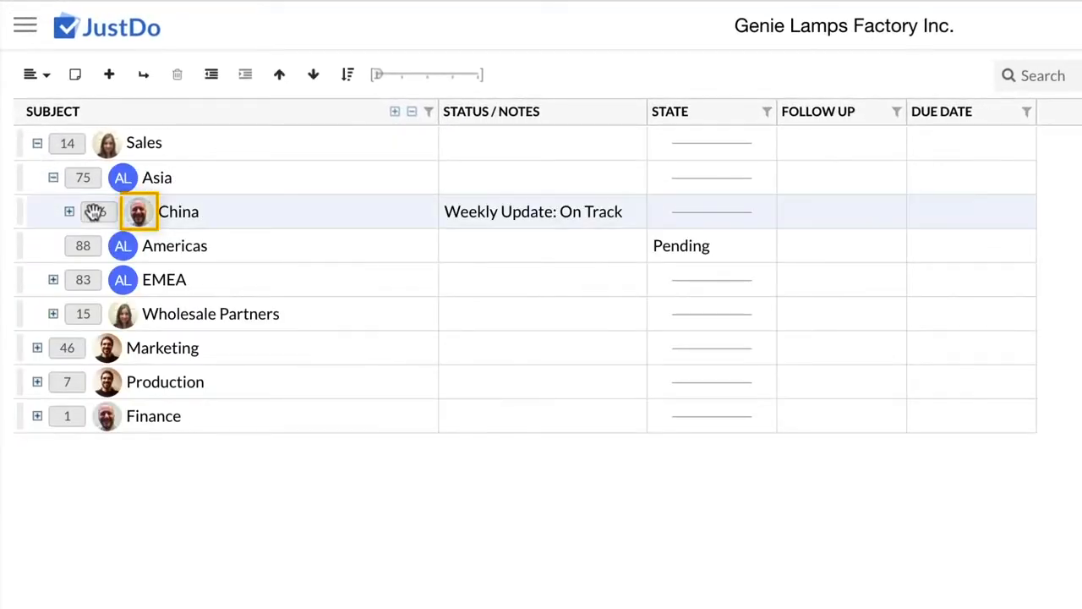
{"action": "left_click", "coordinate": [139, 226]}
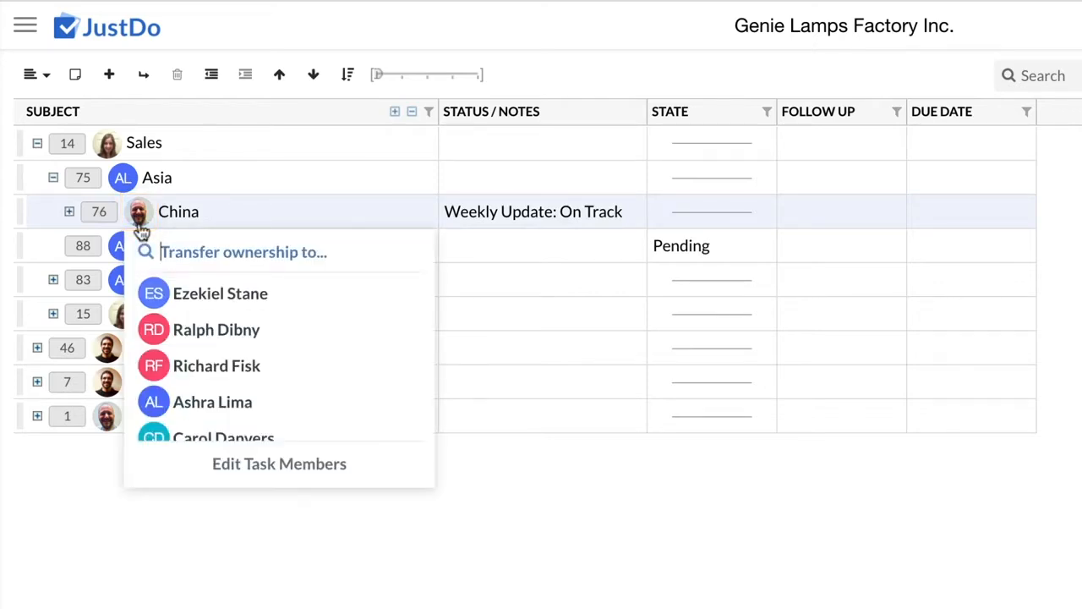
{"action": "scroll", "coordinate": [152, 279], "scroll_direction": "down", "scroll_amount": 5}
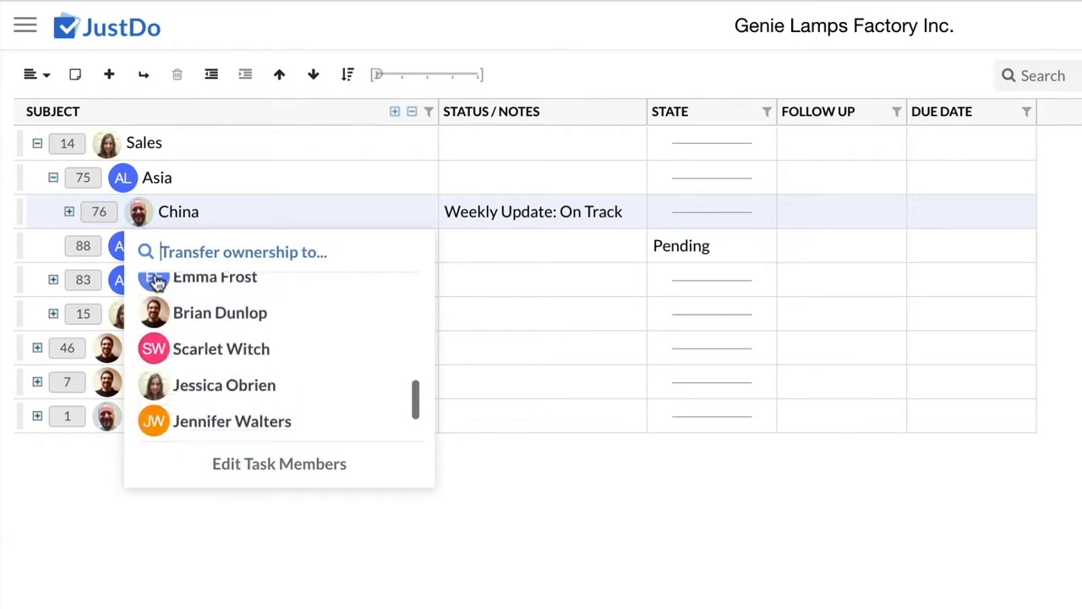
{"action": "scroll", "coordinate": [157, 283], "scroll_direction": "up", "scroll_amount": 5}
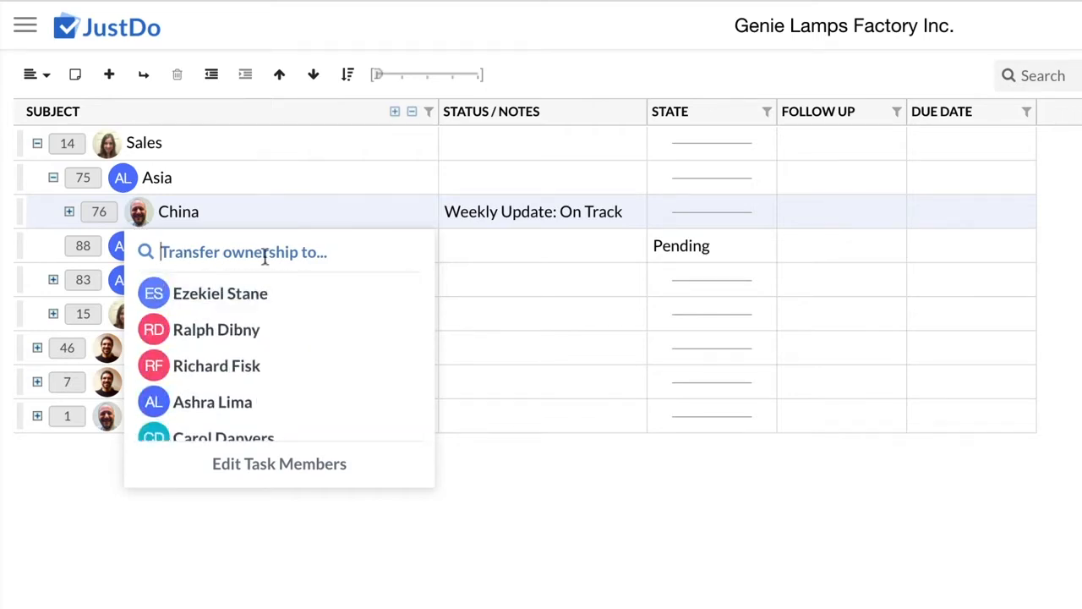
{"action": "type", "text": "Brian"}
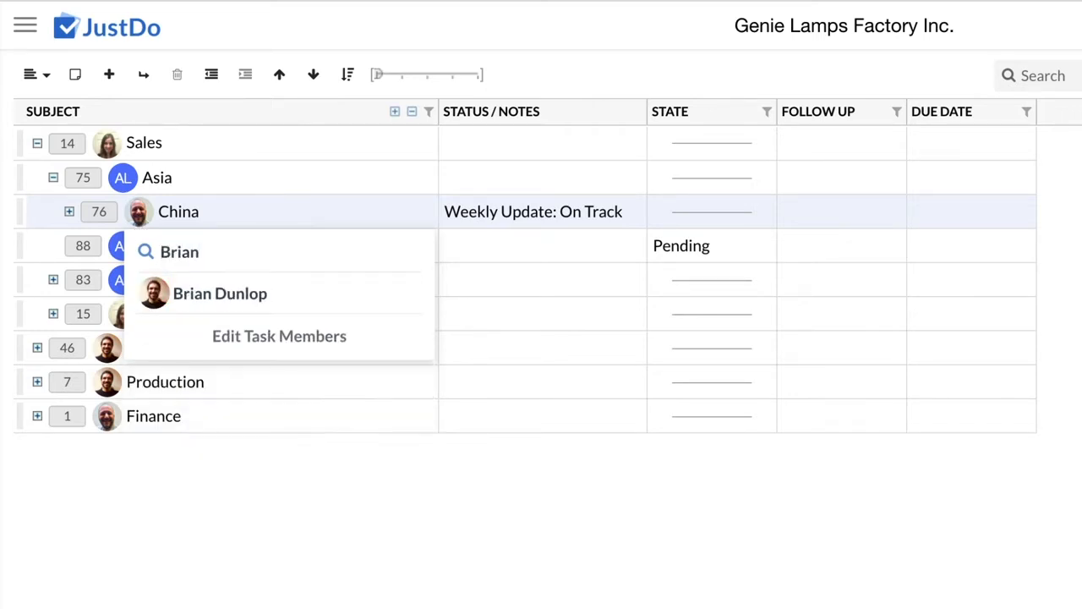
{"action": "left_click", "coordinate": [220, 294]}
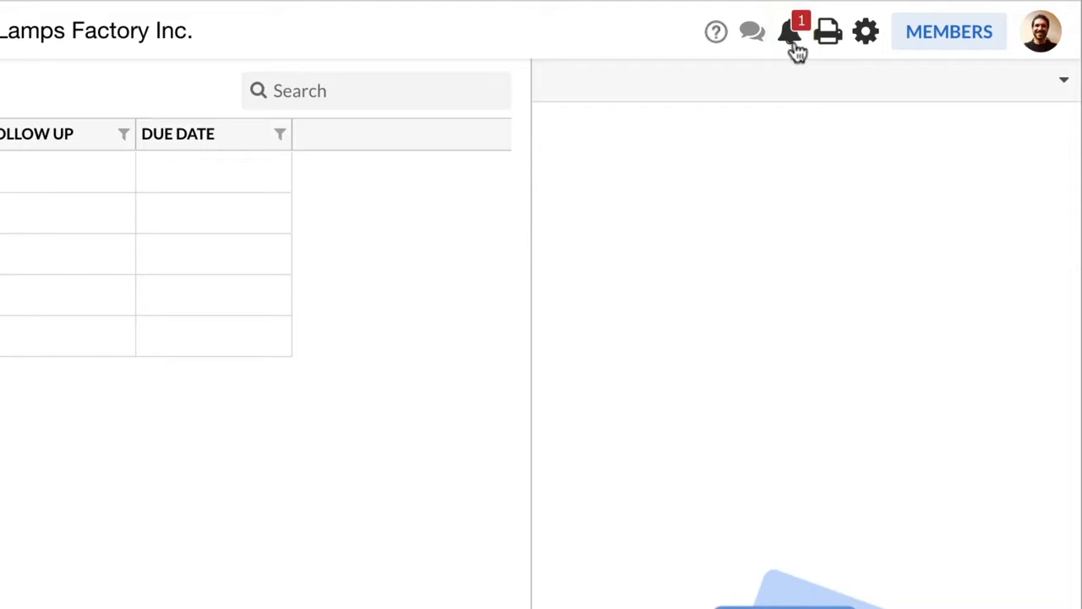
Step: Accept the pending ownership transfer request for task #76: China
{"action": "left_click", "coordinate": [794, 49]}
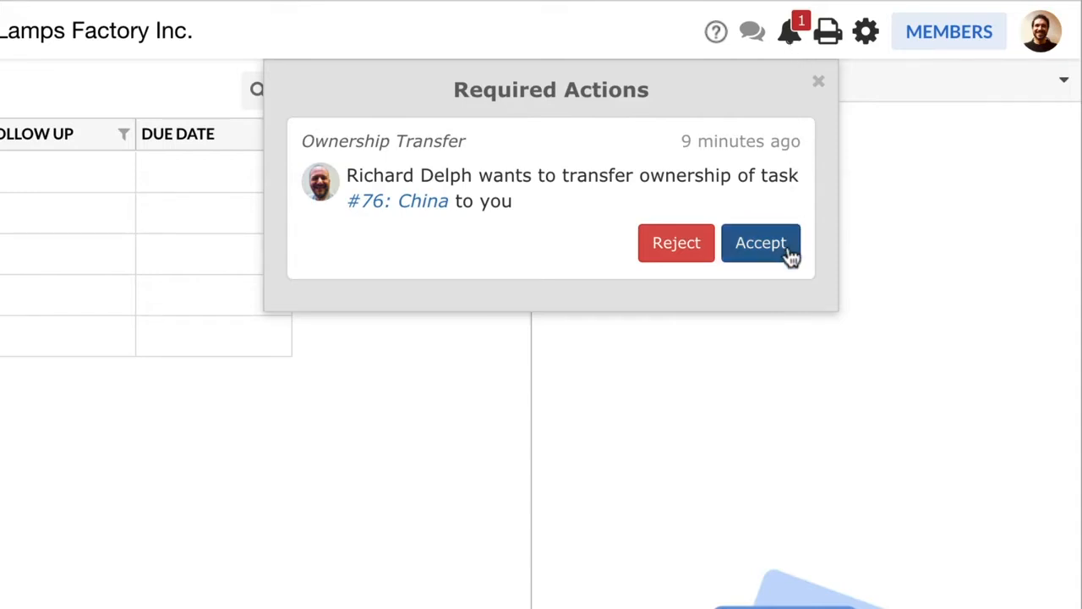
{"action": "left_click", "coordinate": [761, 245]}
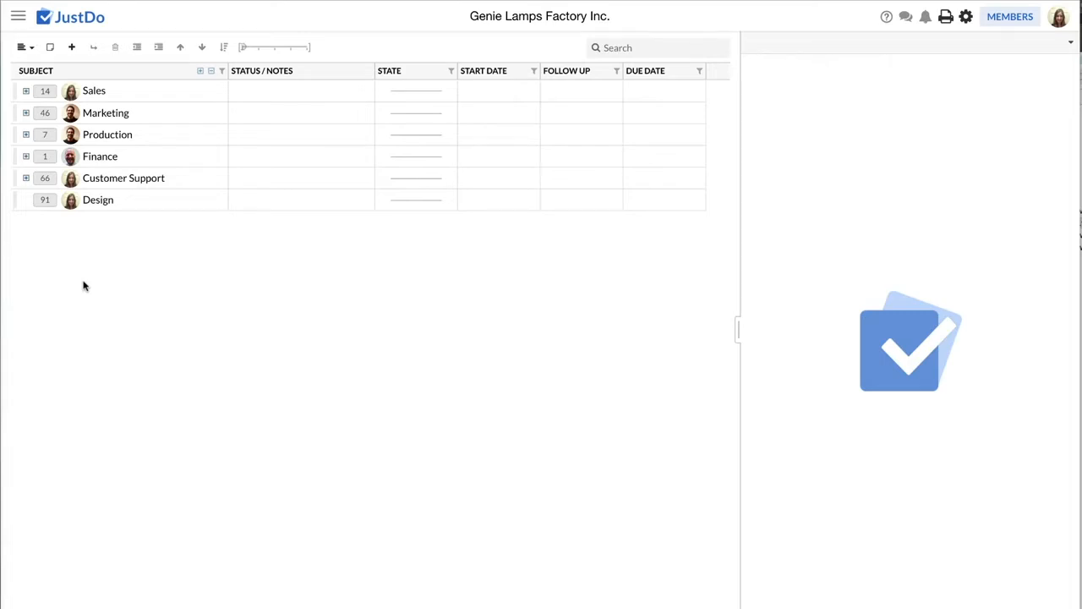
Step: Edit the members of the Wholesale Partners task under Sales and mark the first two listed members for removal
{"action": "left_click", "coordinate": [26, 90]}
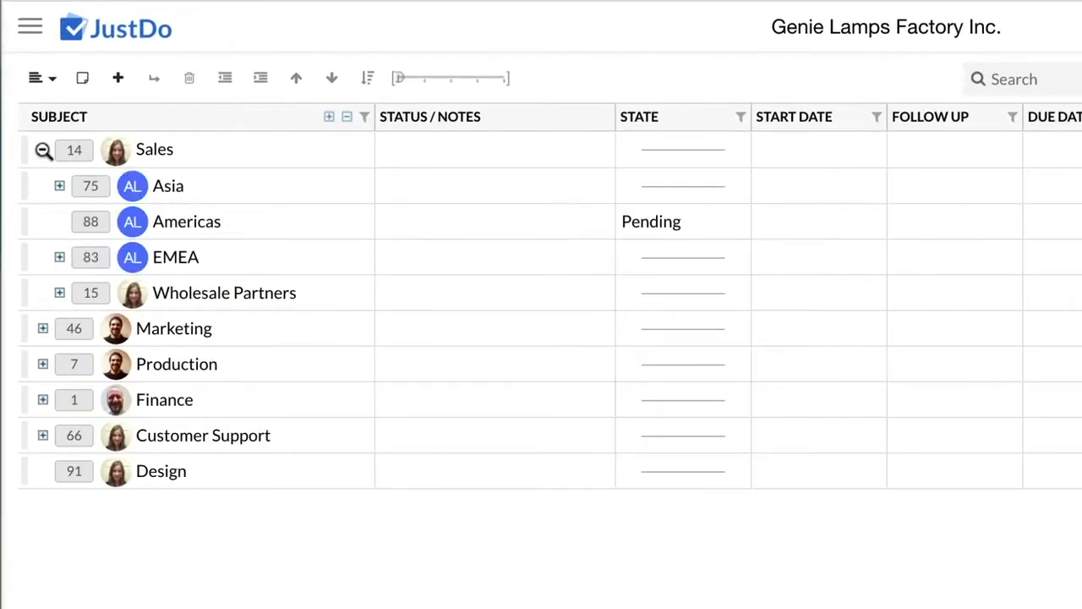
{"action": "left_click", "coordinate": [133, 292]}
{"action": "scroll", "coordinate": [363, 442], "scroll_direction": "down", "scroll_amount": 6}
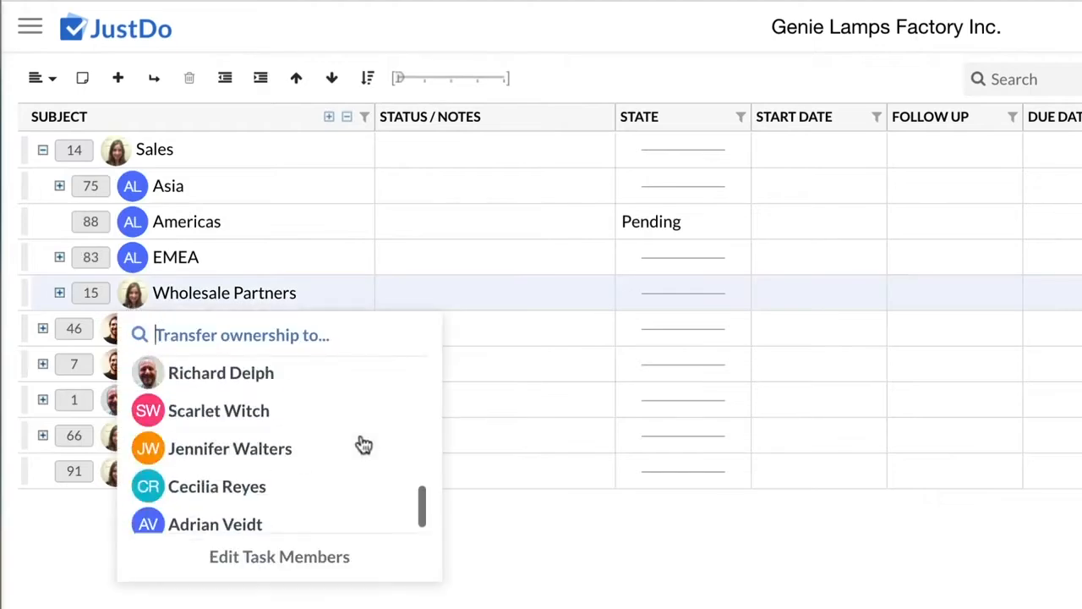
{"action": "scroll", "coordinate": [364, 445], "scroll_direction": "up", "scroll_amount": 6}
{"action": "left_click", "coordinate": [97, 292]}
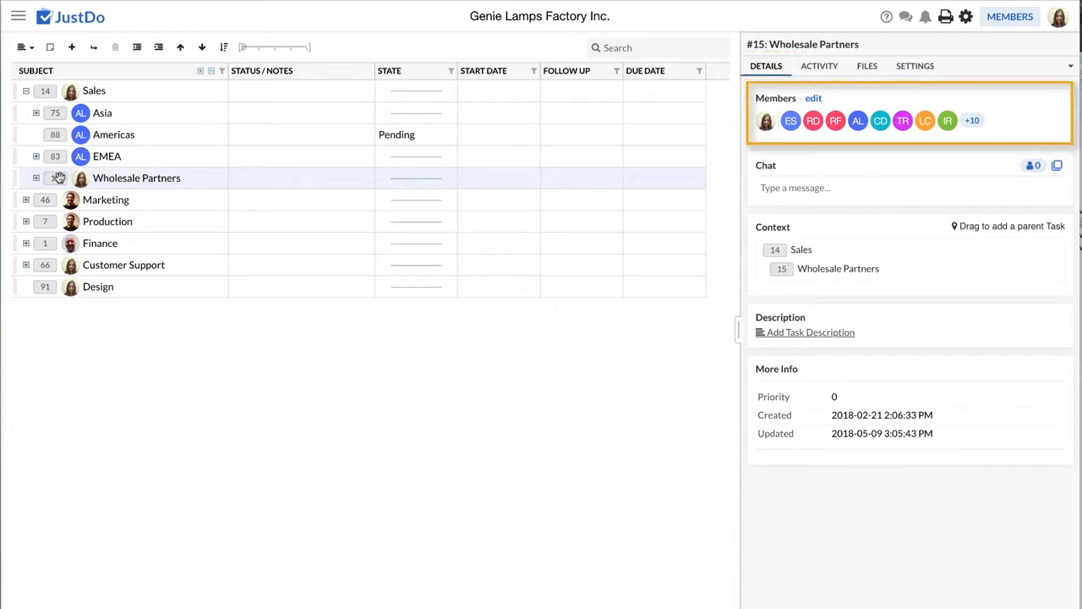
{"action": "left_click", "coordinate": [811, 99]}
{"action": "left_click", "coordinate": [716, 118]}
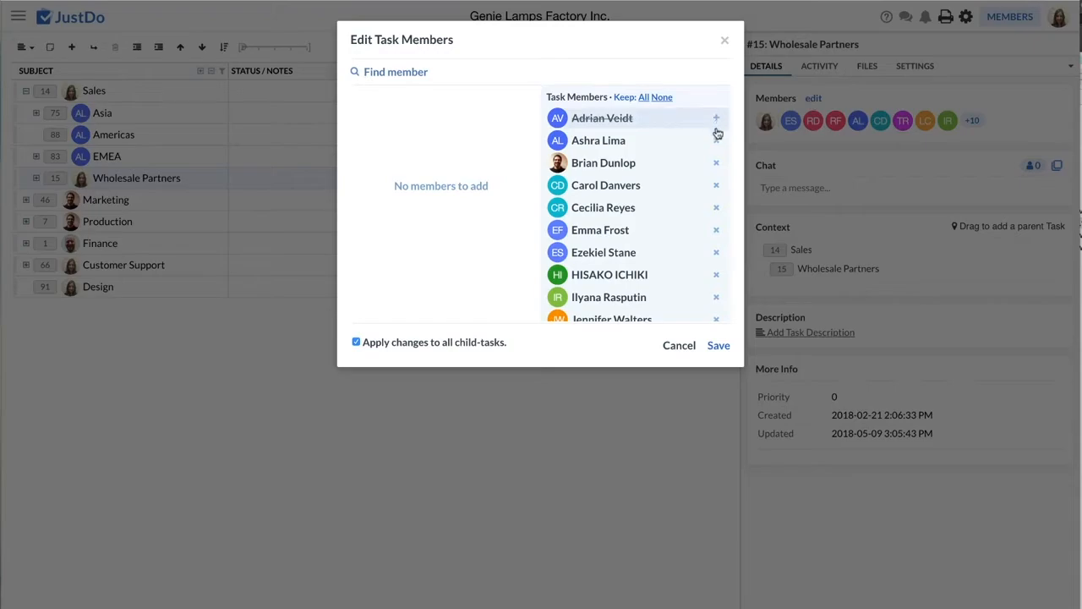
{"action": "left_click", "coordinate": [716, 140]}
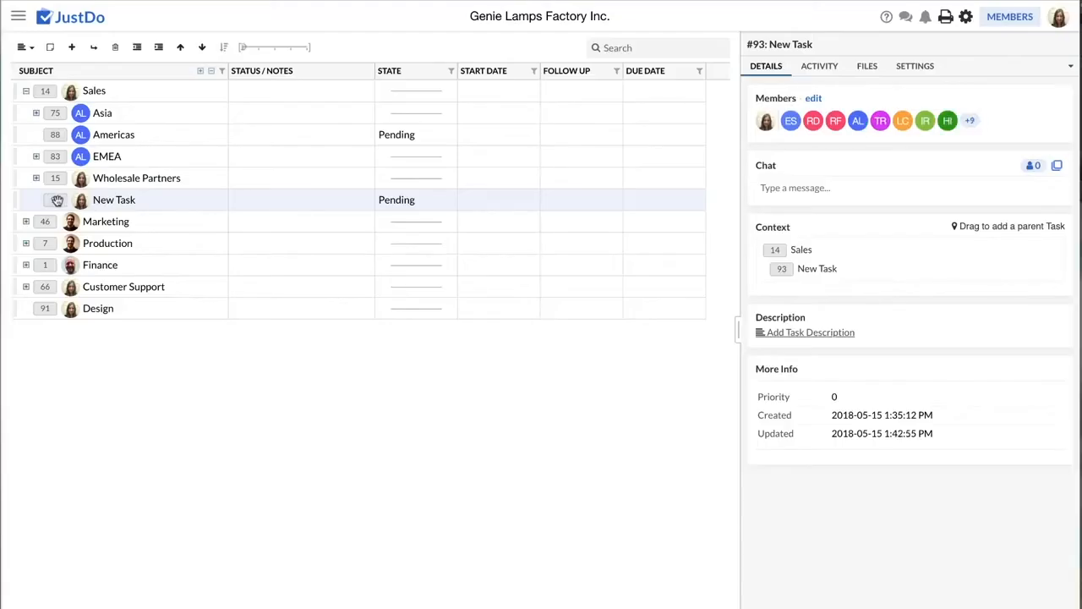
Step: Add the one remaining available member to New Task under Sales and save the task members
{"action": "left_click", "coordinate": [80, 203]}
{"action": "left_click", "coordinate": [181, 360]}
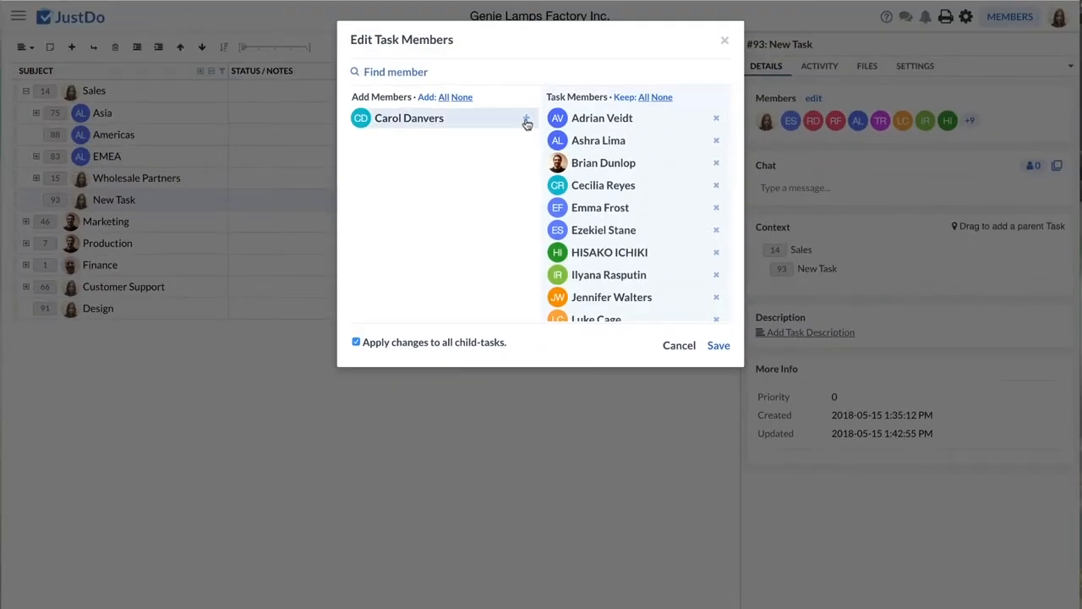
{"action": "left_click", "coordinate": [715, 347]}
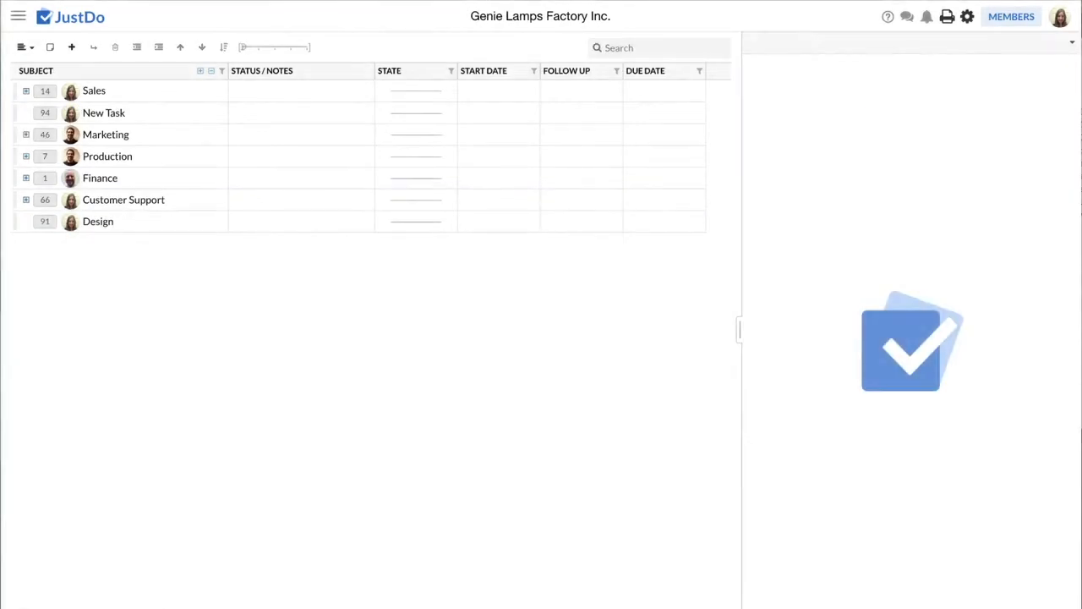
Step: Set the status note of Order Magic Smoke under Production > Supplies to "New supplier has been agreed"
{"action": "left_click", "coordinate": [25, 157]}
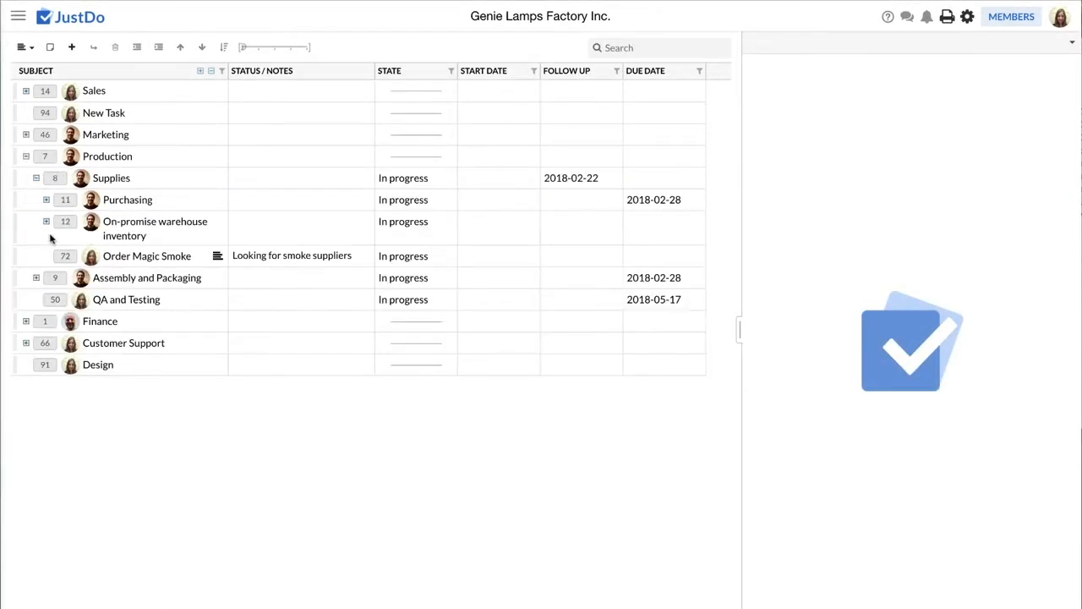
{"action": "left_click", "coordinate": [61, 256]}
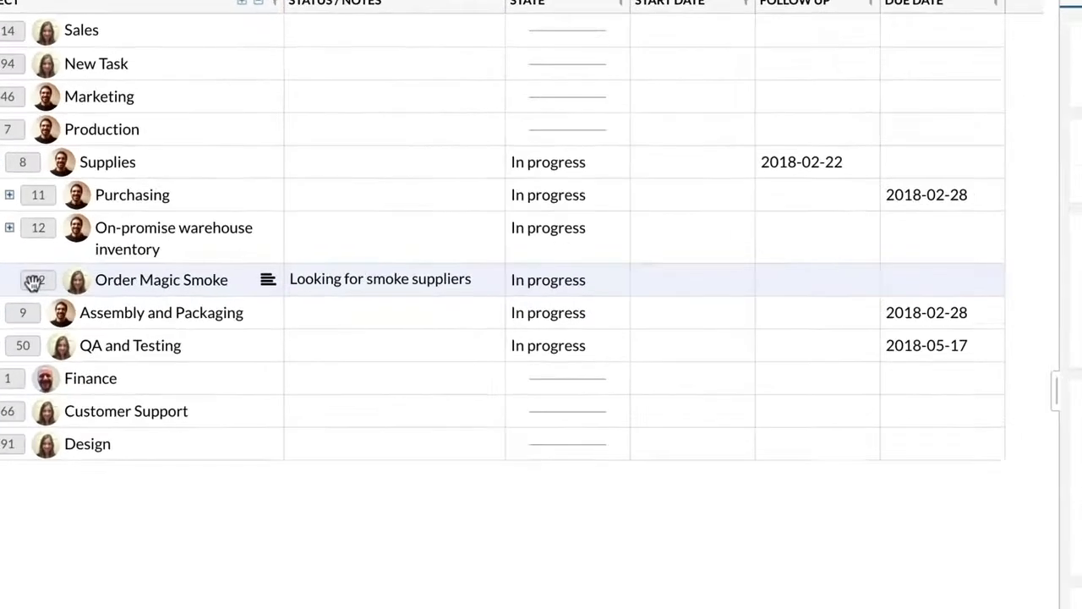
{"action": "type", "text": "New supplier has been agreed"}
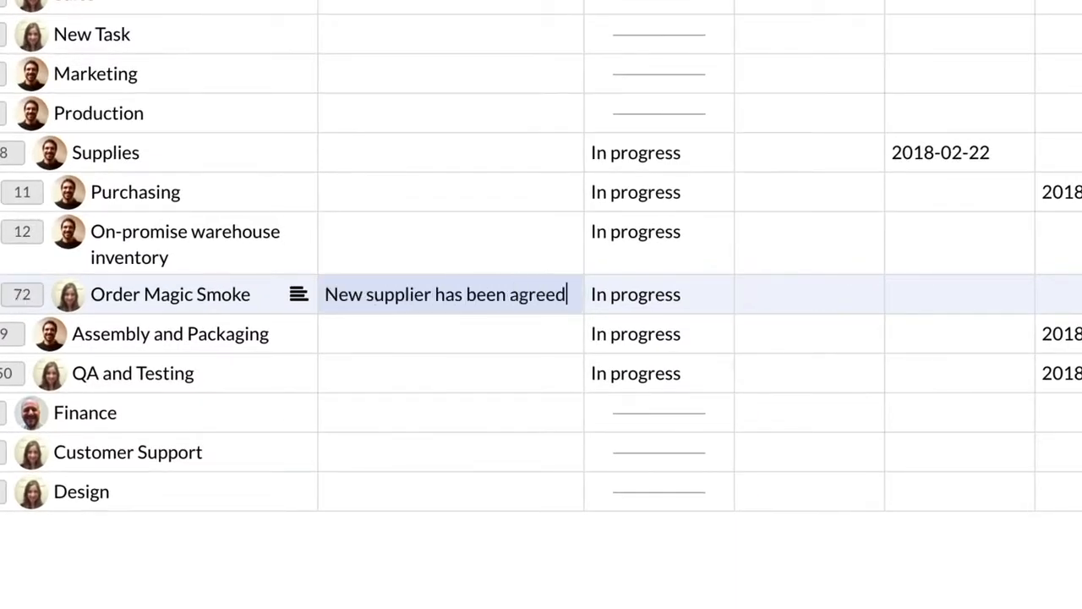
{"action": "key", "text": "Return"}
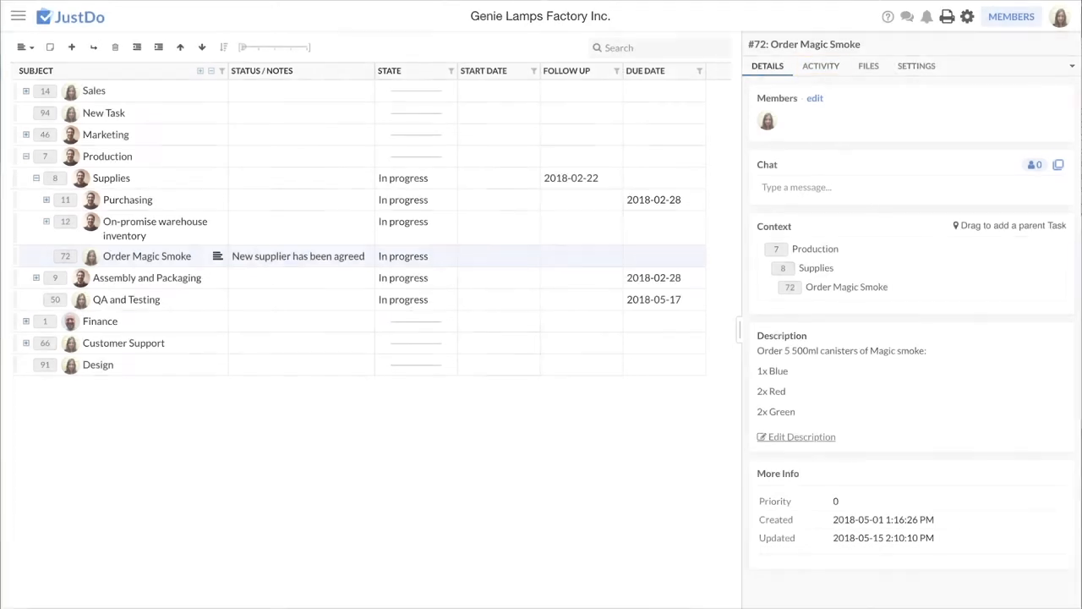
Step: Review the activity of the Order Magic Smoke task, and open and close its description editor
{"action": "left_click", "coordinate": [815, 67]}
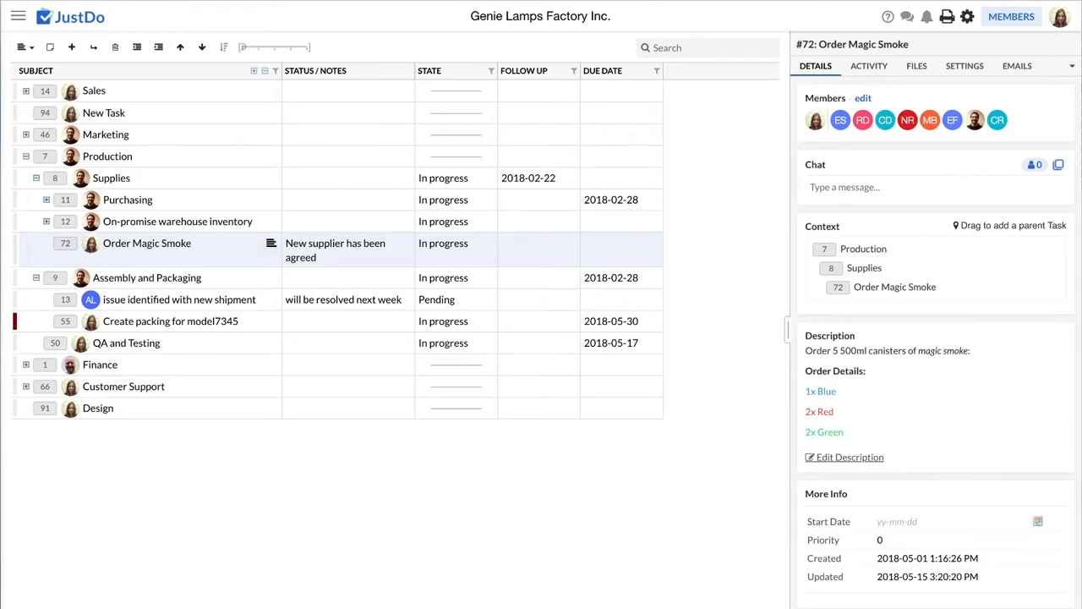
{"action": "left_click", "coordinate": [875, 458]}
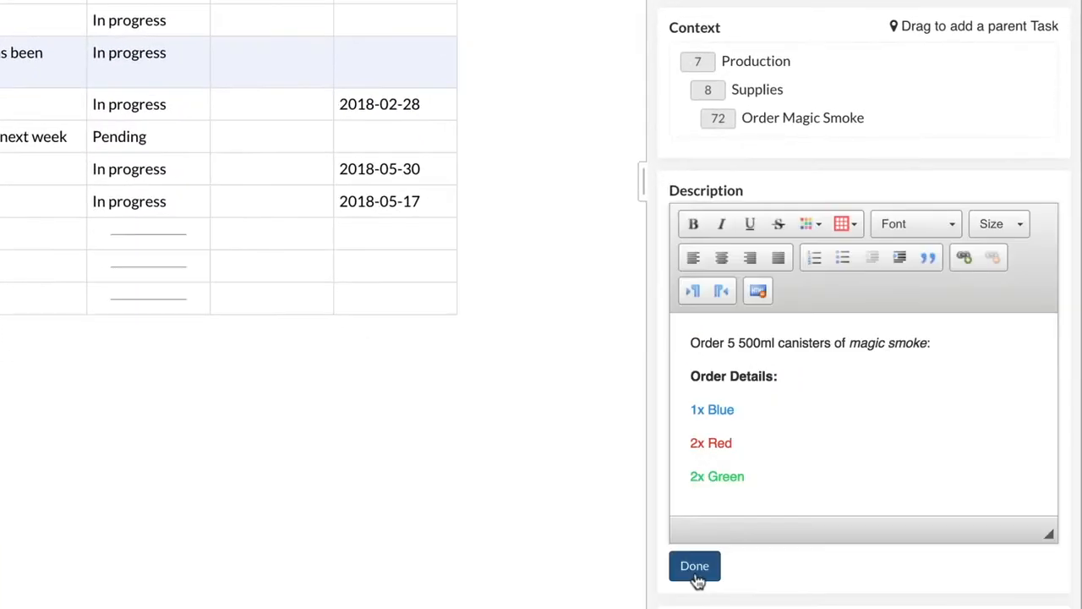
{"action": "left_click", "coordinate": [695, 567]}
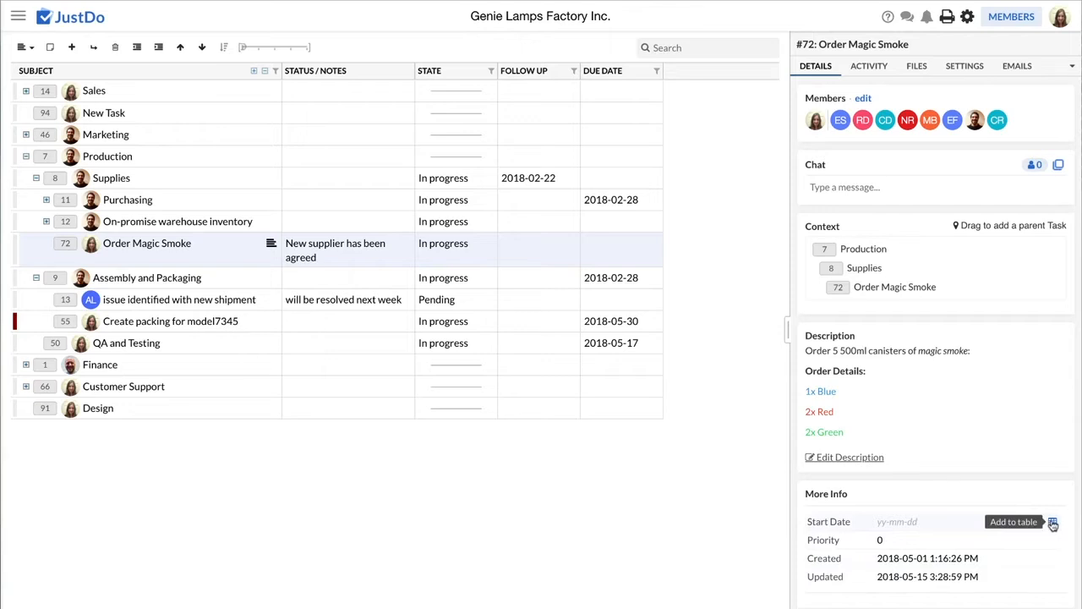
Step: Add the Start Date field to the table as a column and place it between State and Follow Up
{"action": "left_click", "coordinate": [1053, 523]}
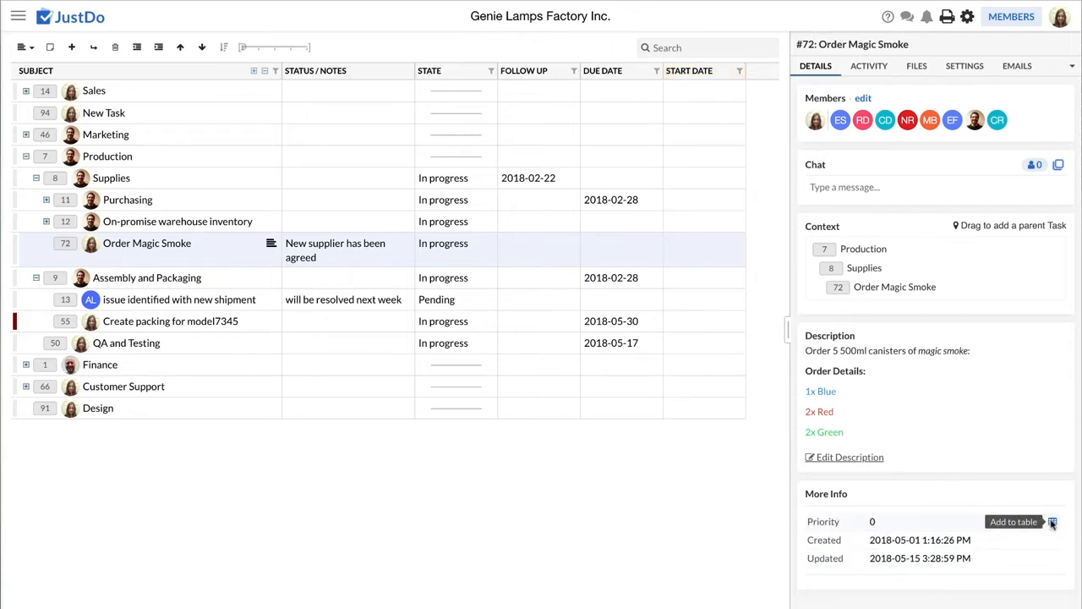
{"action": "left_click_drag", "start_coordinate": [709, 76], "coordinate": [544, 70]}
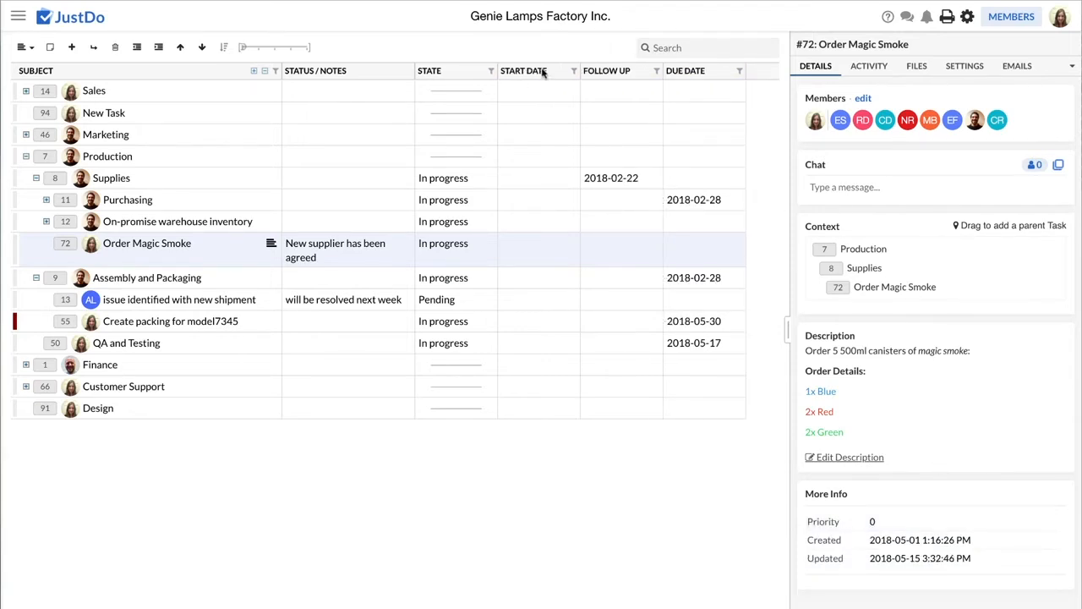
Step: Hide the Start Date column from the task table
{"action": "right_click", "coordinate": [563, 71]}
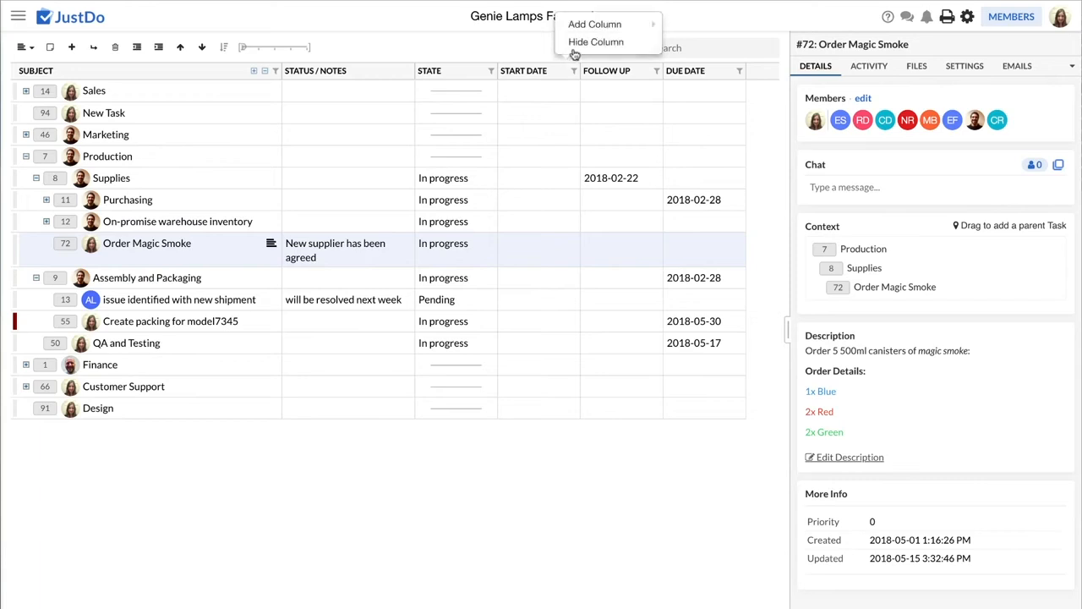
{"action": "left_click", "coordinate": [580, 42]}
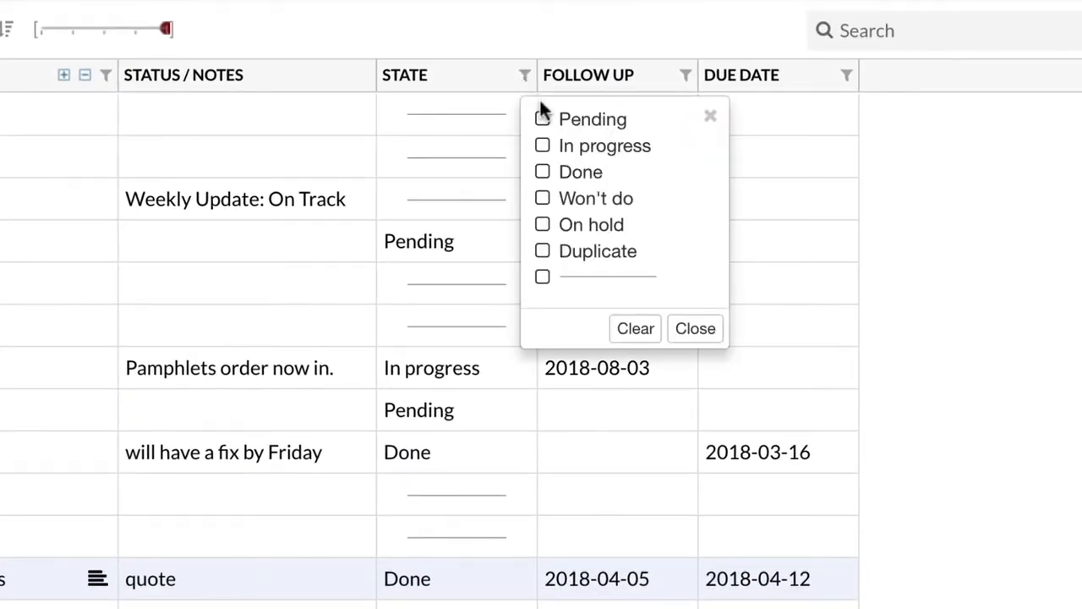
Step: Filter the State column to Pending, In progress, Won't do, On hold and Duplicate, and close the filter
{"action": "left_click", "coordinate": [541, 119]}
{"action": "left_click", "coordinate": [542, 146]}
{"action": "left_click", "coordinate": [542, 198]}
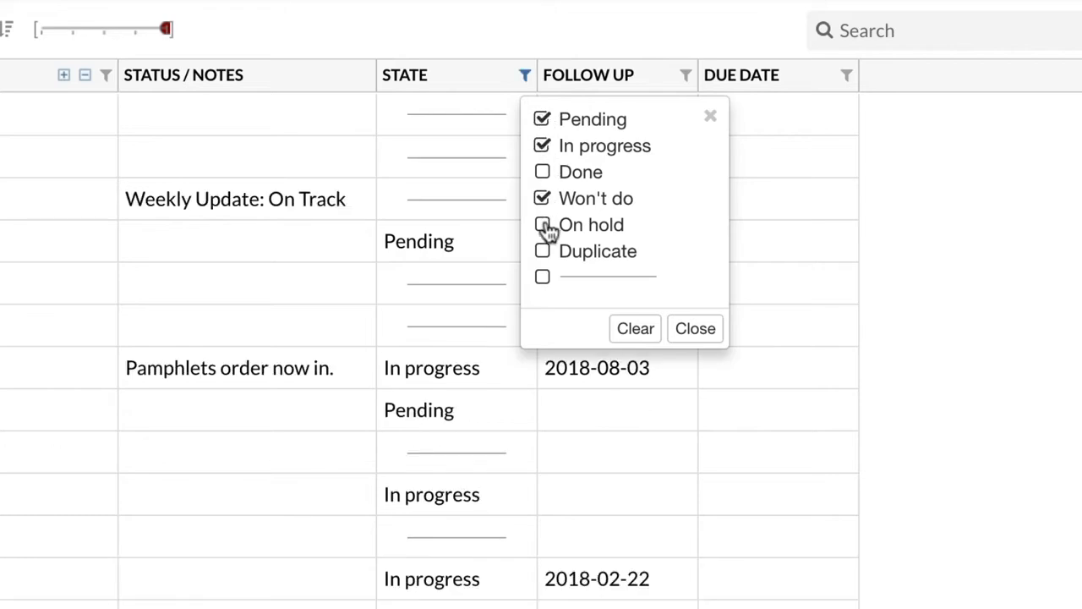
{"action": "left_click", "coordinate": [542, 224]}
{"action": "left_click", "coordinate": [542, 251]}
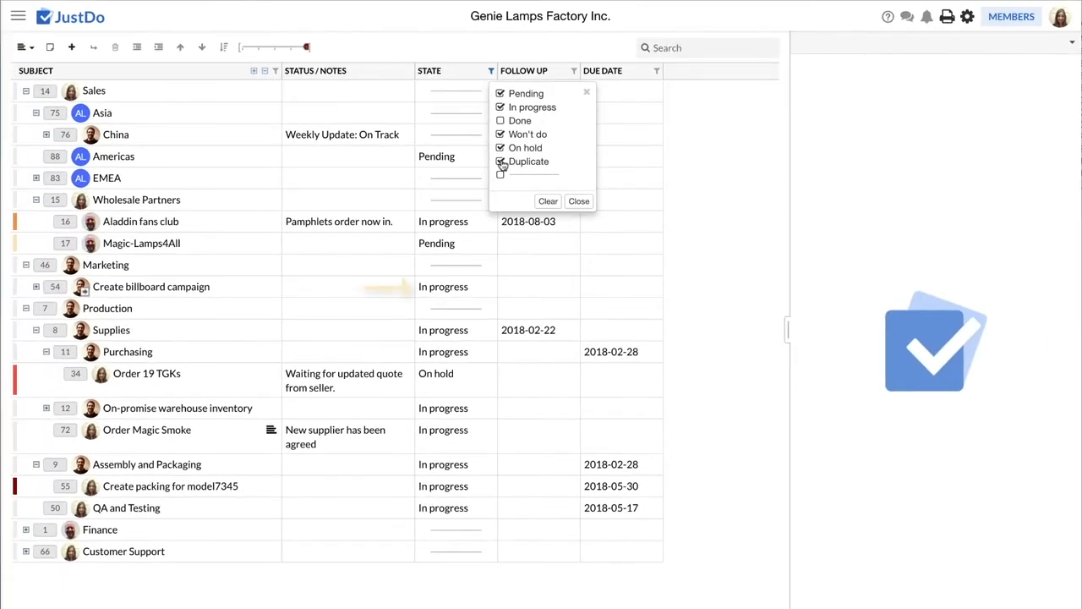
{"action": "left_click", "coordinate": [577, 200]}
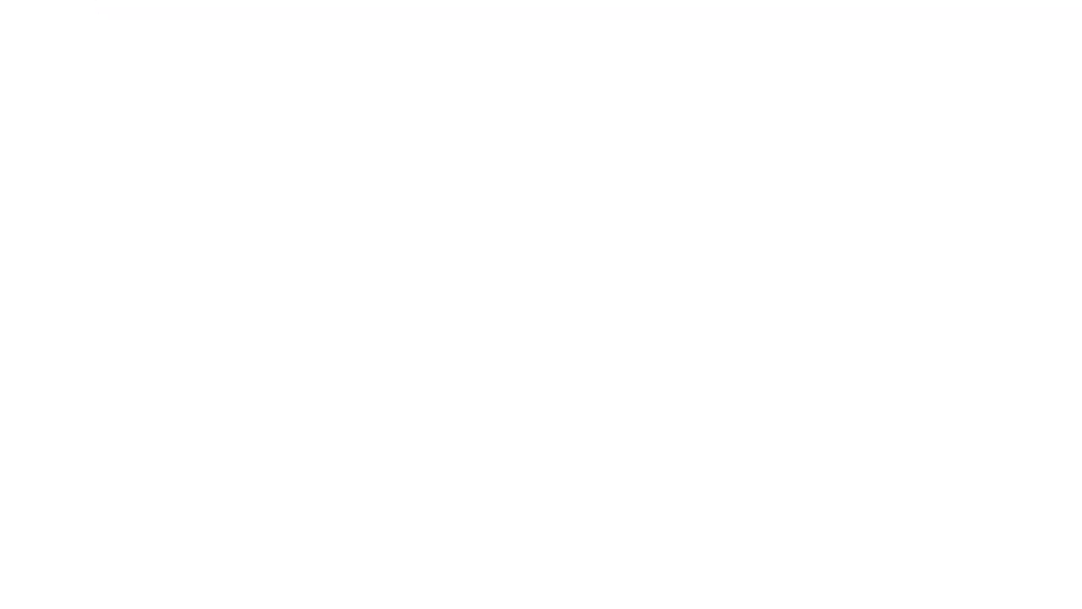
Step: Narrow the State column filter to In progress only by excluding Pending, Won't do, On hold and Duplicate, and close the filter
{"action": "left_click", "coordinate": [451, 74]}
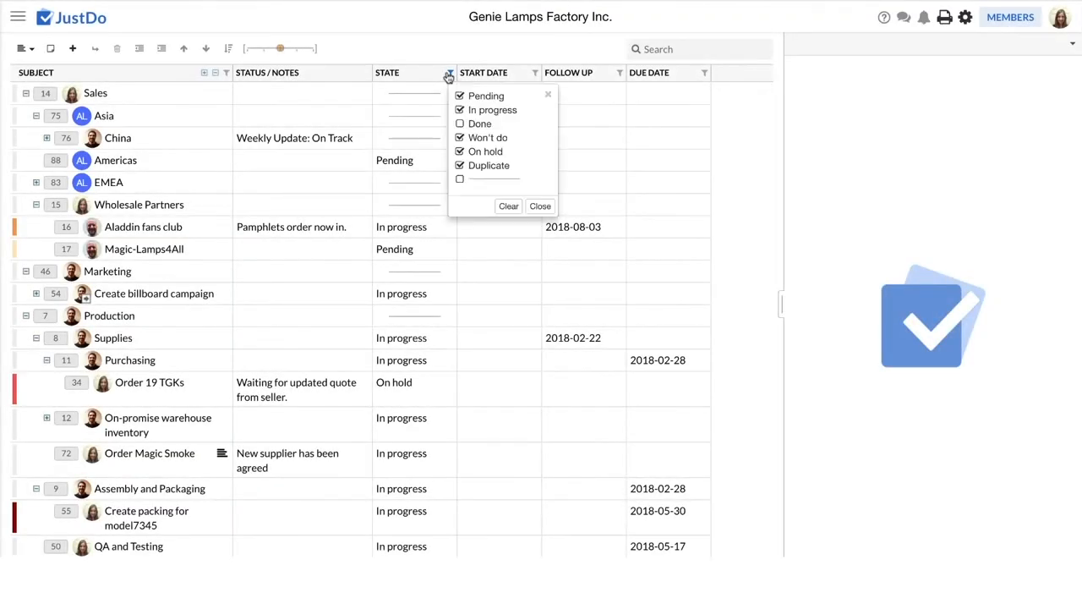
{"action": "left_click", "coordinate": [460, 95]}
{"action": "left_click", "coordinate": [460, 138]}
{"action": "left_click", "coordinate": [459, 151]}
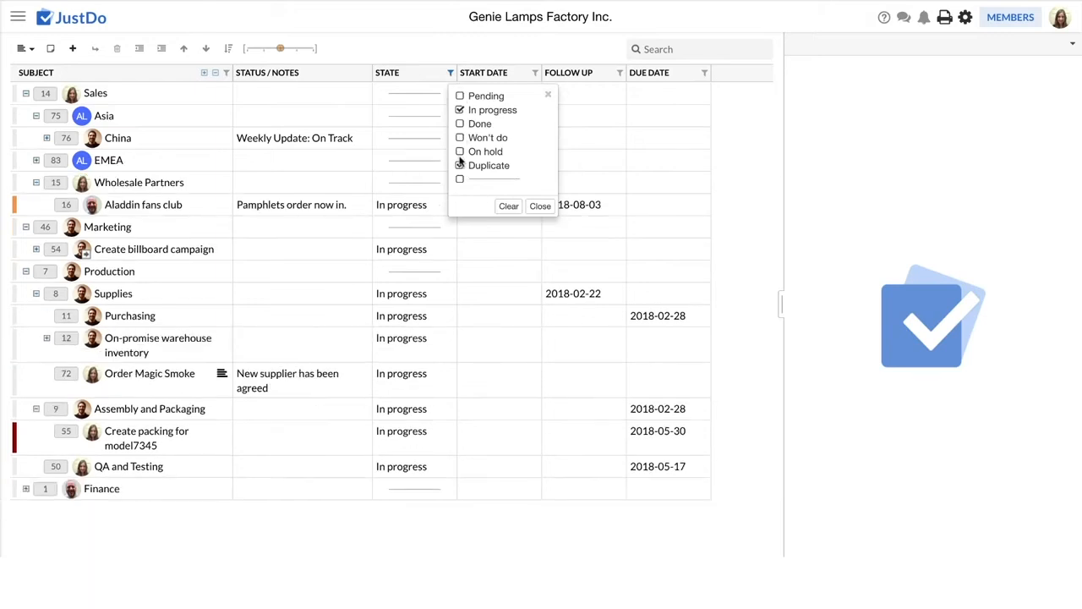
{"action": "left_click", "coordinate": [460, 165]}
{"action": "left_click", "coordinate": [539, 205]}
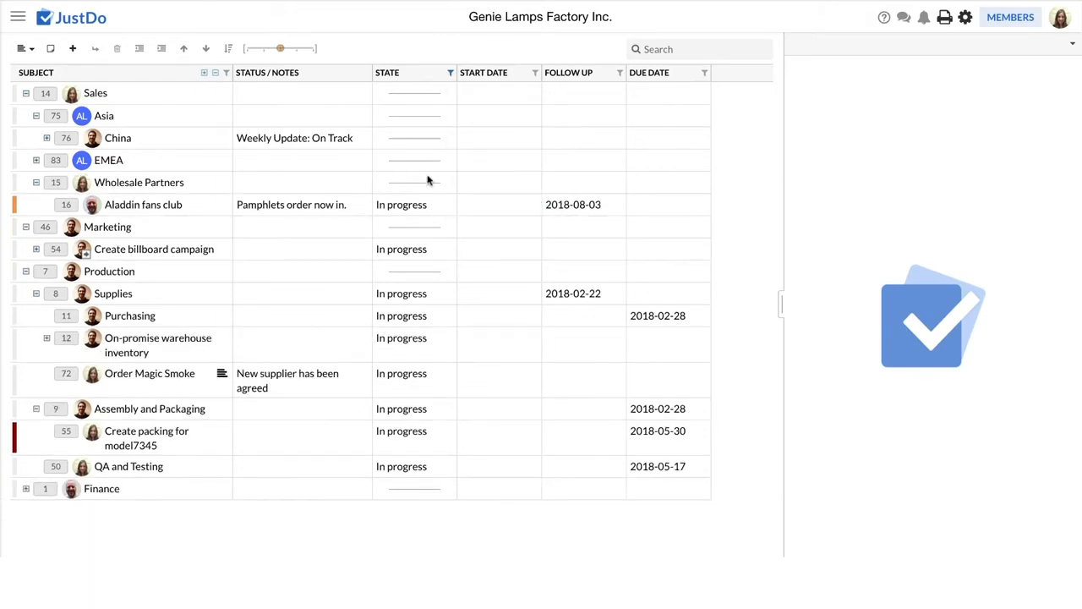
Step: Filter the Subject column by the third task owner in the owners list and close the filter
{"action": "left_click", "coordinate": [225, 73]}
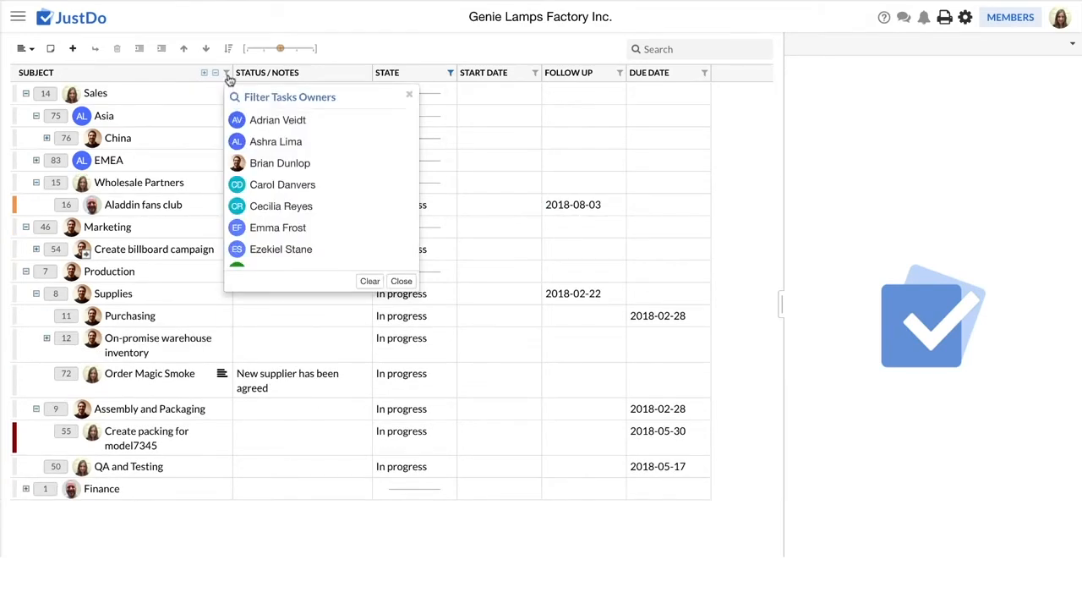
{"action": "left_click", "coordinate": [308, 169]}
{"action": "left_click", "coordinate": [402, 280]}
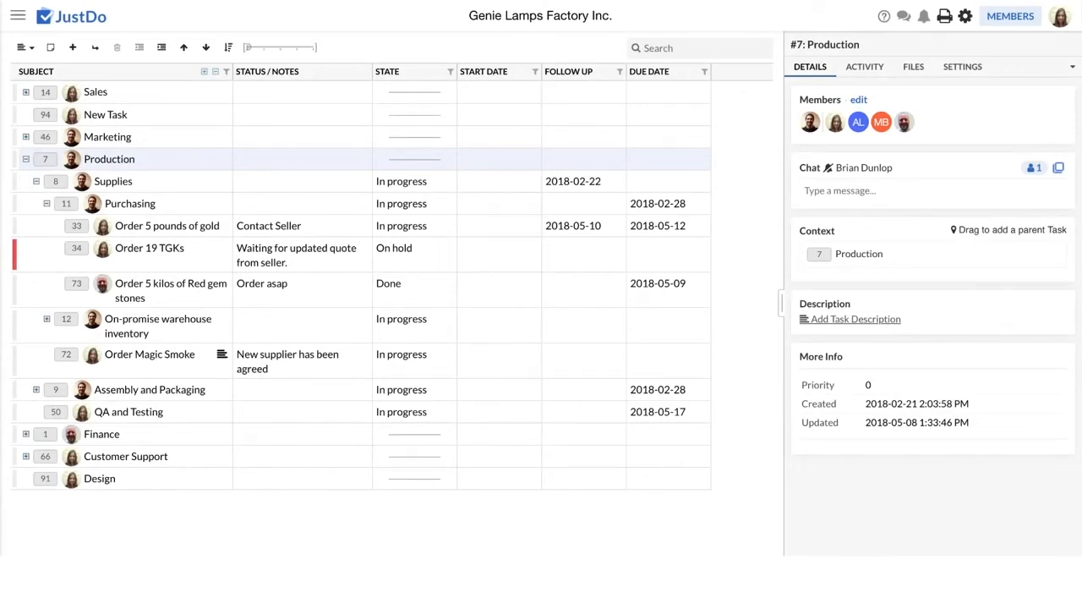
Step: Upload the image 5kg_Gold.jpg from the computer to the files of the Order 5 pounds of gold task
{"action": "left_click", "coordinate": [77, 226]}
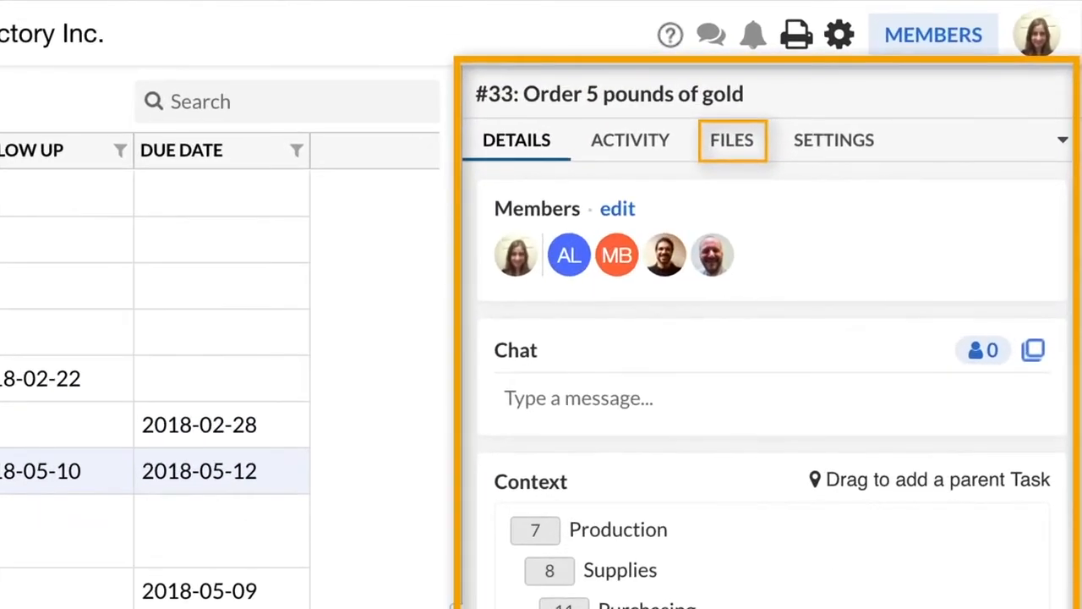
{"action": "left_click", "coordinate": [733, 147]}
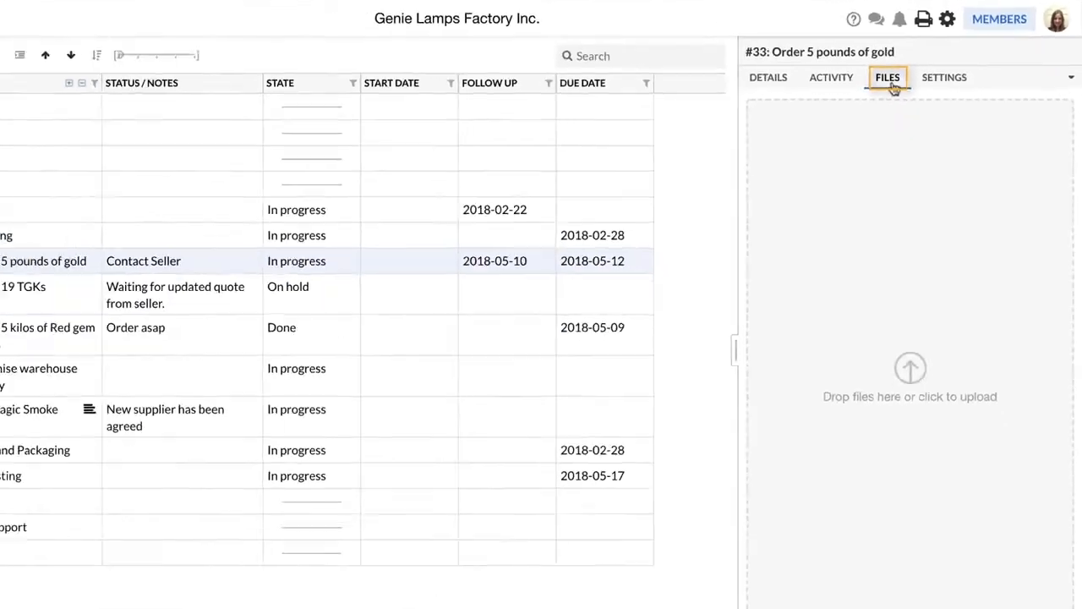
{"action": "left_click", "coordinate": [916, 371]}
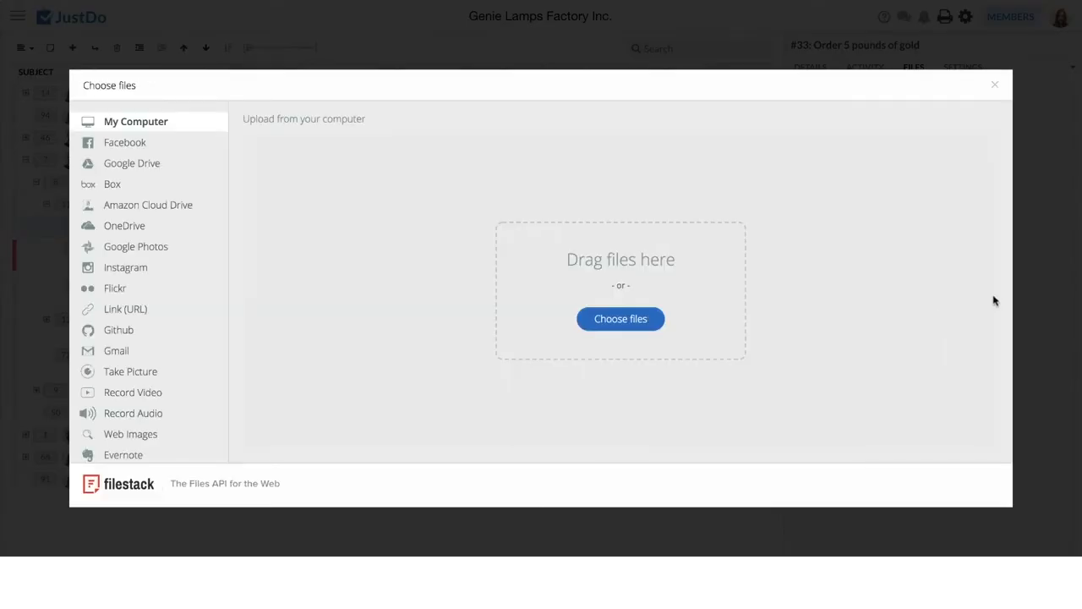
{"action": "left_click_drag", "start_coordinate": [992, 299], "coordinate": [624, 285]}
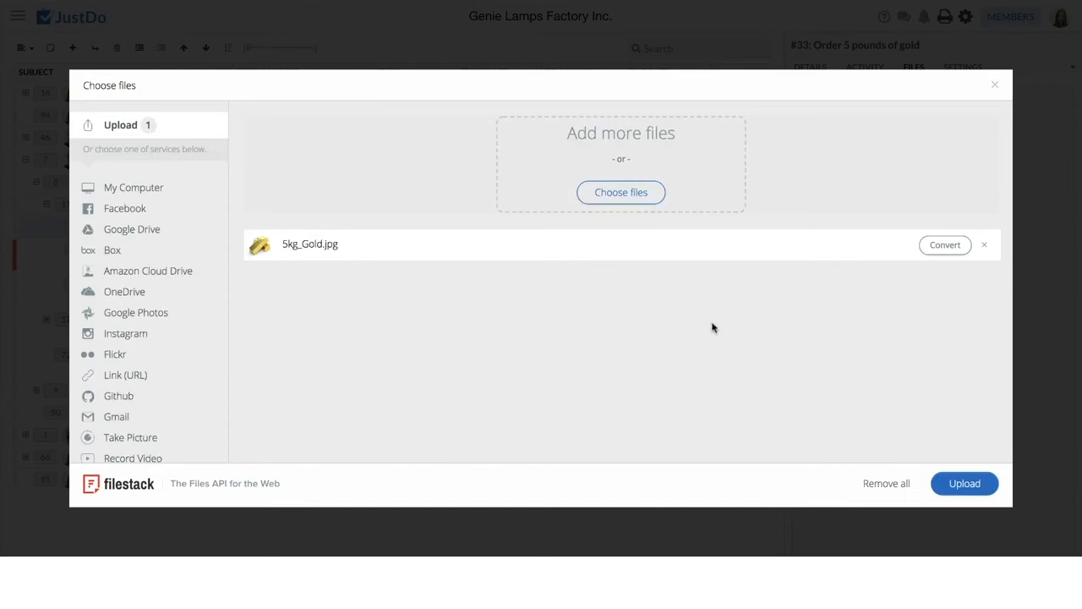
{"action": "left_click", "coordinate": [964, 483]}
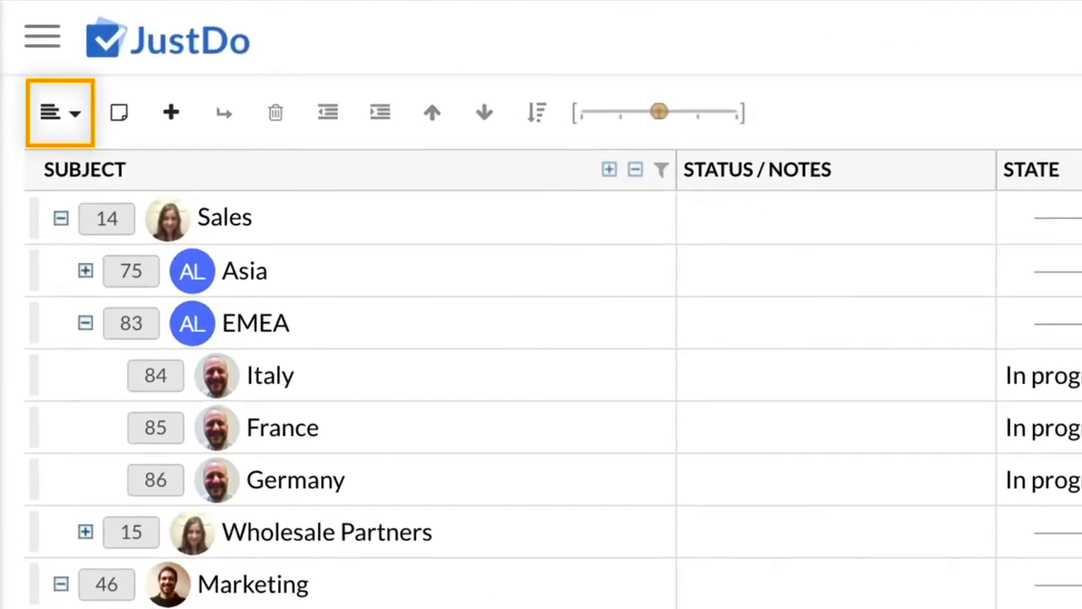
Step: Switch the table to My Due List and raise the priority of the FR task to 85
{"action": "left_click", "coordinate": [78, 120]}
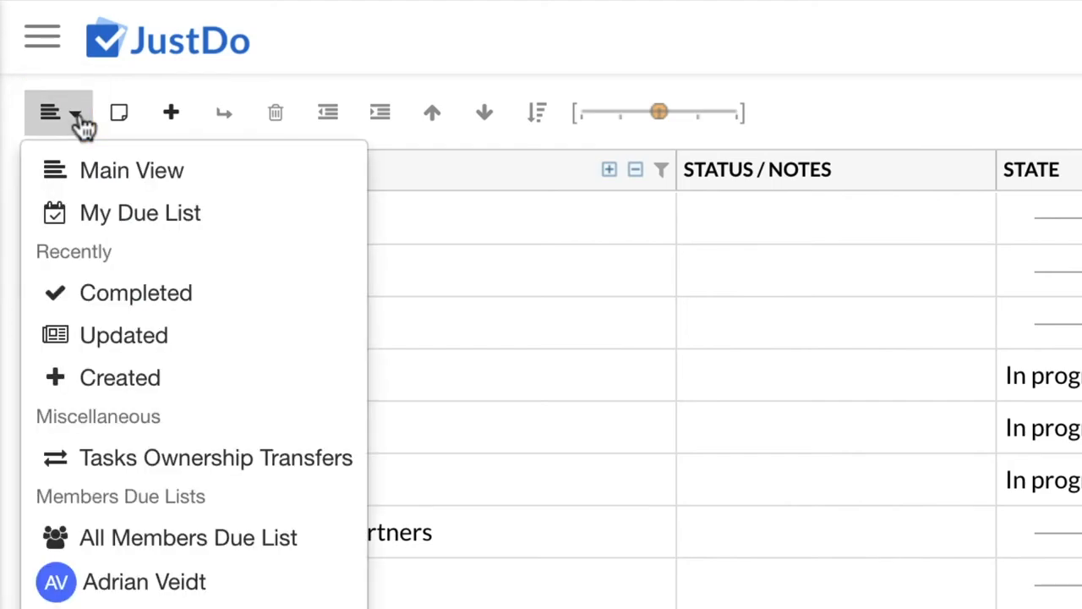
{"action": "left_click", "coordinate": [227, 222]}
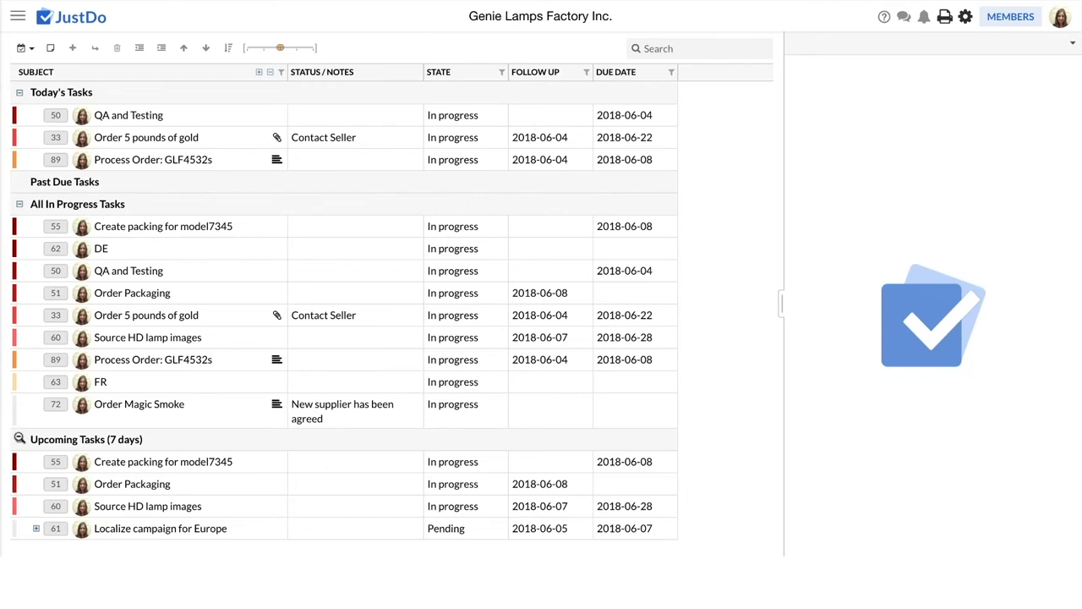
{"action": "left_click", "coordinate": [55, 384]}
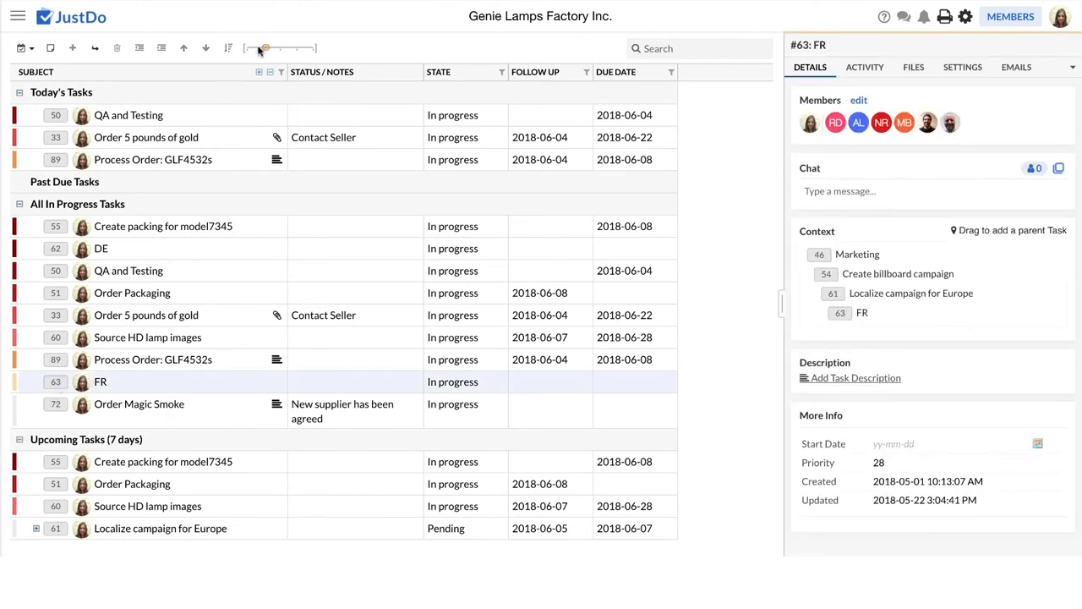
{"action": "left_click_drag", "start_coordinate": [265, 49], "coordinate": [303, 50]}
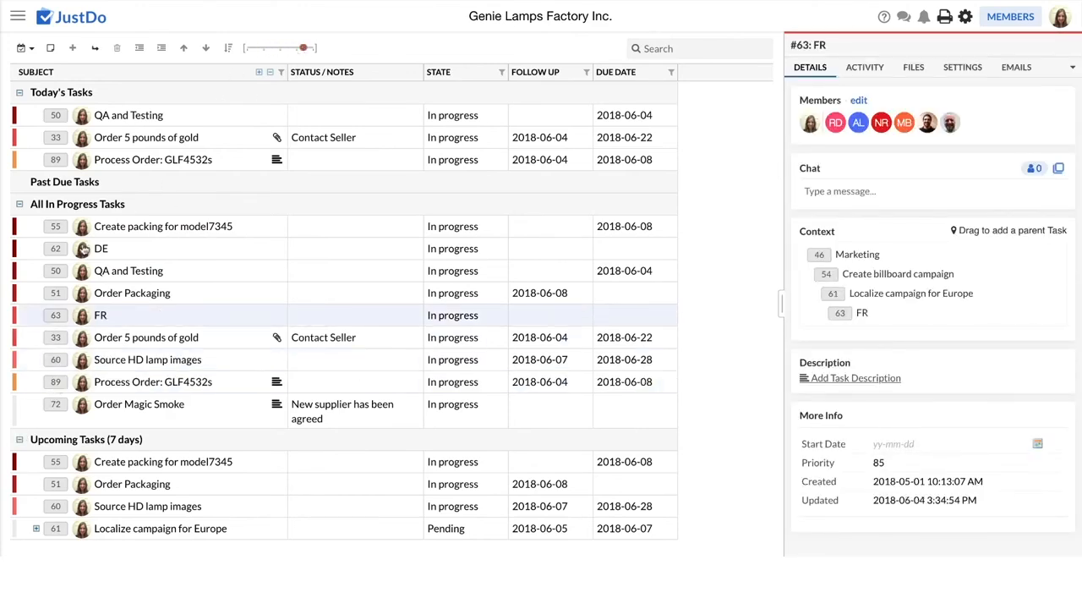
{"action": "left_click", "coordinate": [59, 270]}
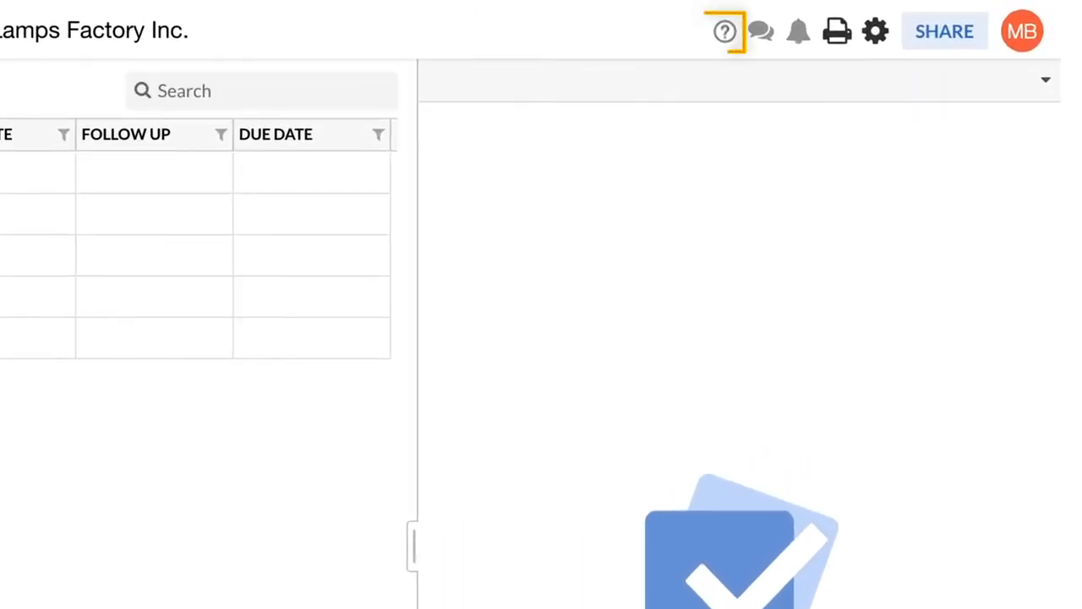
Step: Open the JustDo Support Center from the help options
{"action": "left_click", "coordinate": [724, 36]}
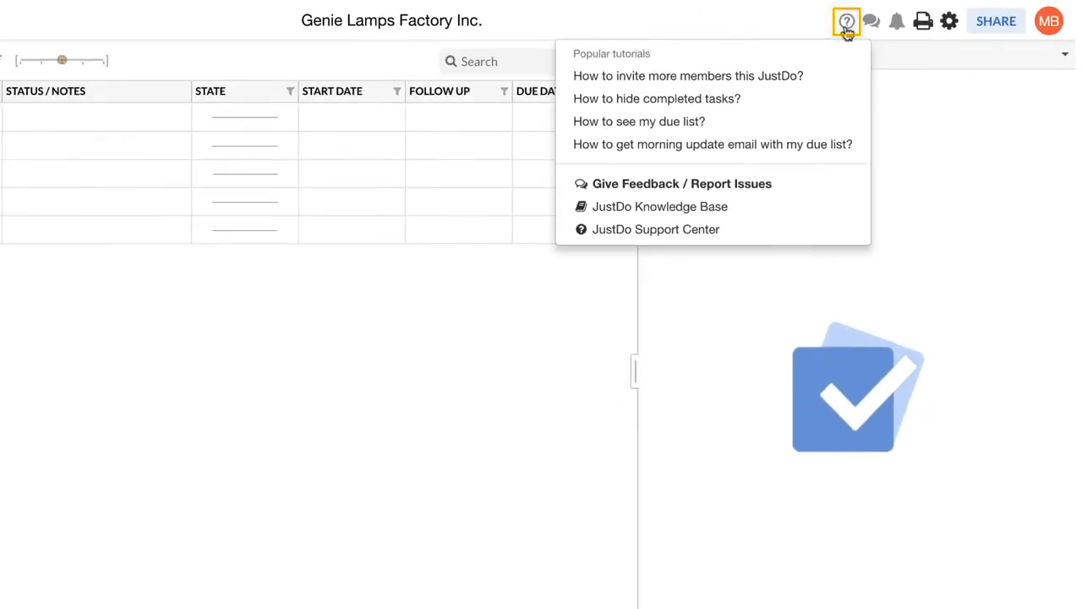
{"action": "left_click", "coordinate": [842, 228]}
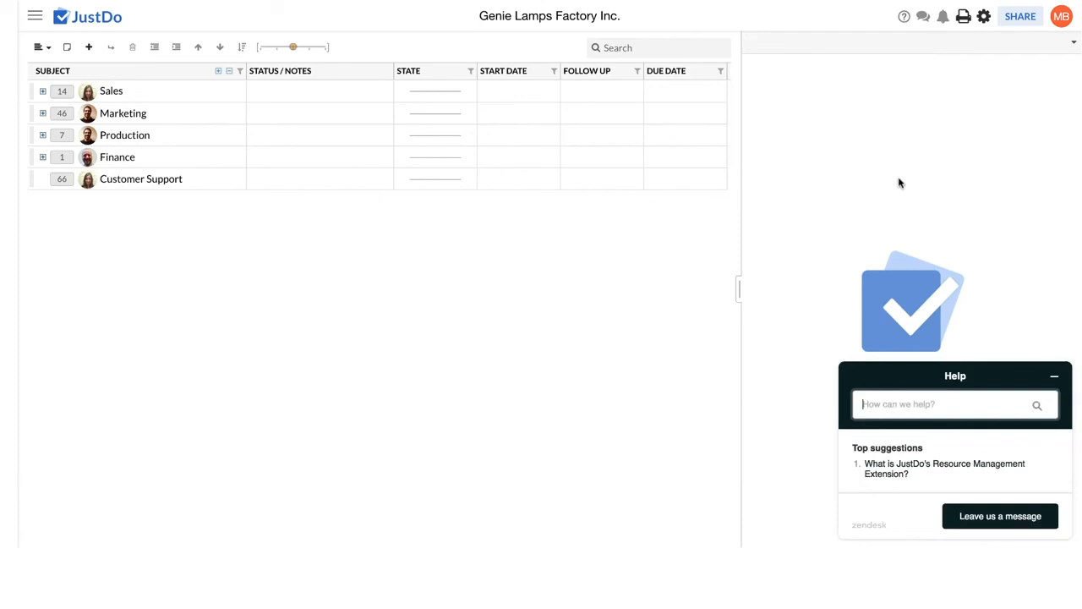